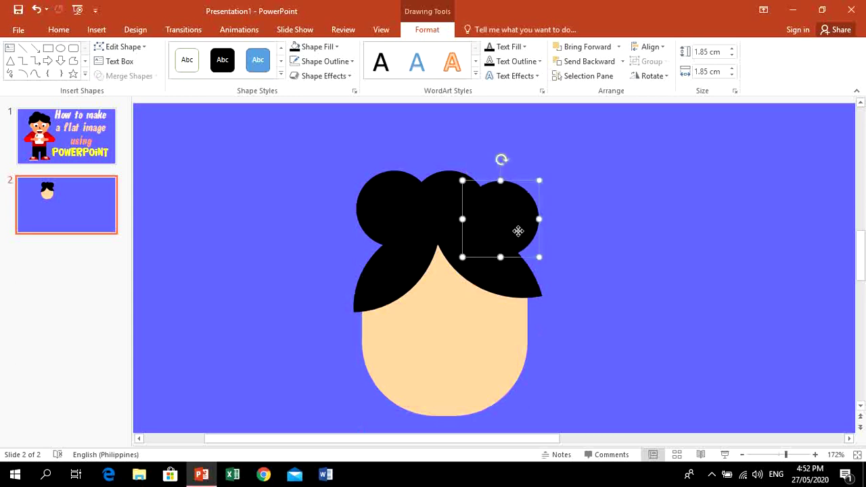
# Step: Duplicate the black hair circle and place the copies as curls beside the right fringe and along the left side of the head
pyautogui.hotkey('ctrl', 'd')
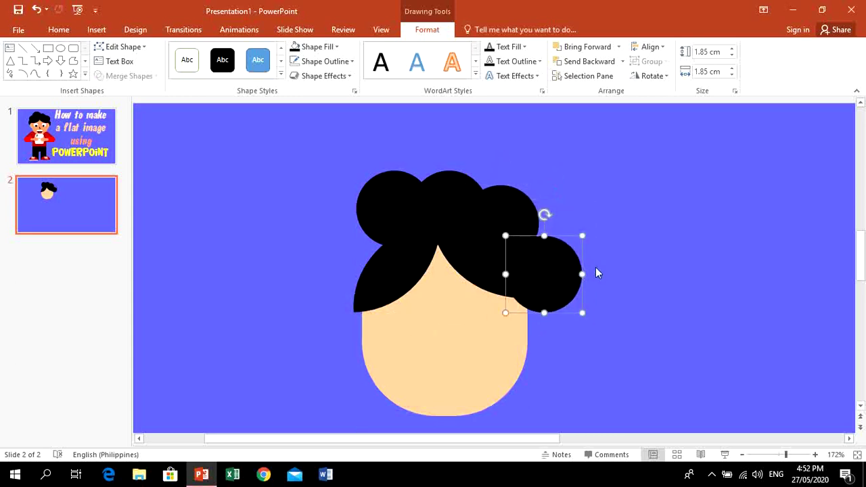
pyautogui.hotkey('ctrl', 'd')
pyautogui.moveTo(601, 309); pyautogui.dragTo(372, 241)
pyautogui.hotkey('ctrl', 'd')
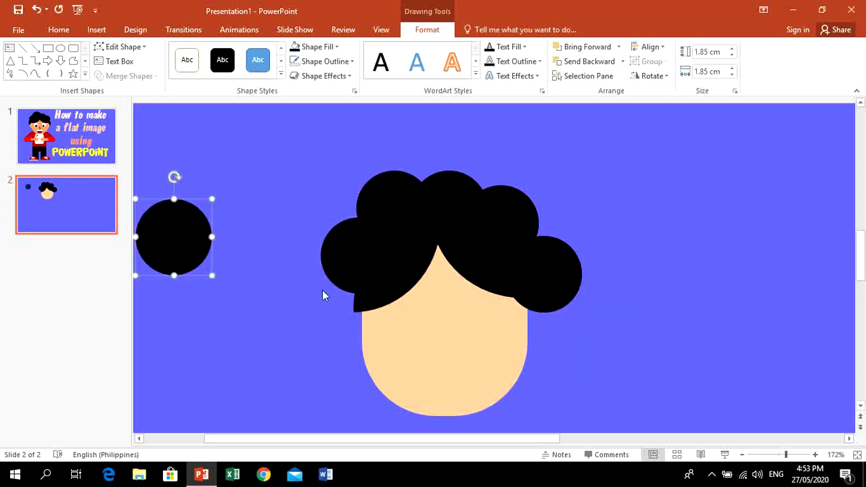
pyautogui.moveTo(185, 249); pyautogui.dragTo(369, 301)
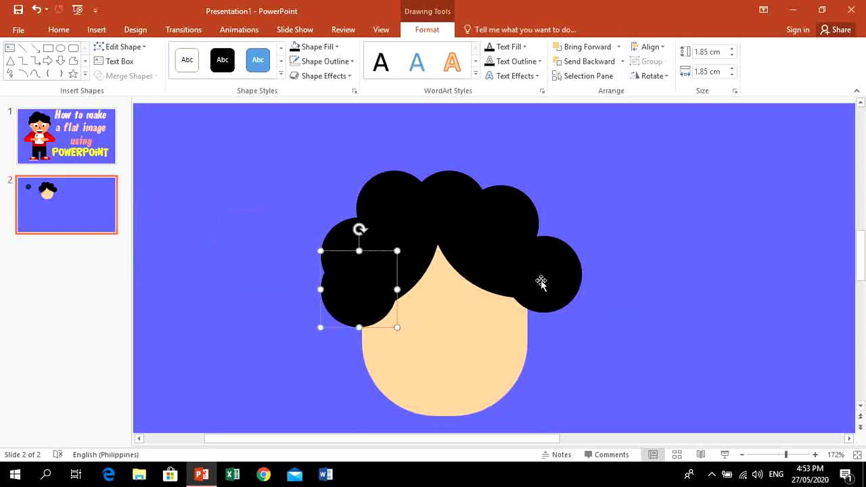
# Step: Send the lowest right hair circle to the back and shift it inward against the head
pyautogui.click(542, 284)
pyautogui.moveTo(543, 284); pyautogui.dragTo(532, 286)
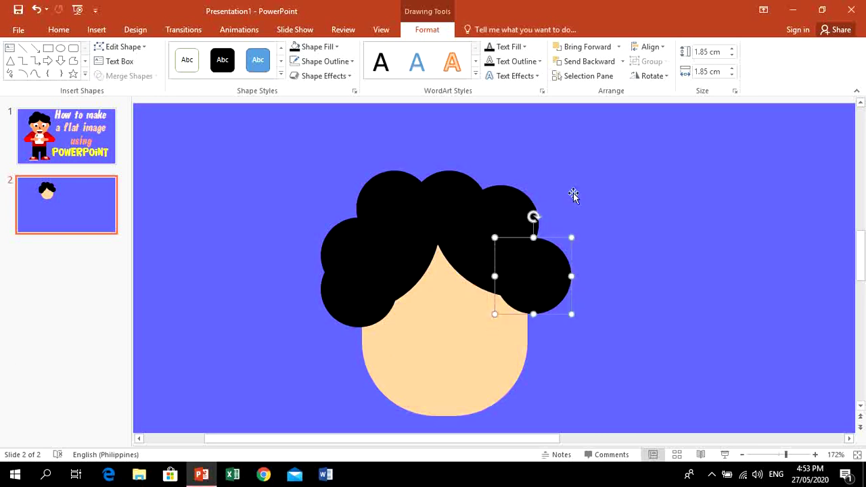
pyautogui.click(620, 62)
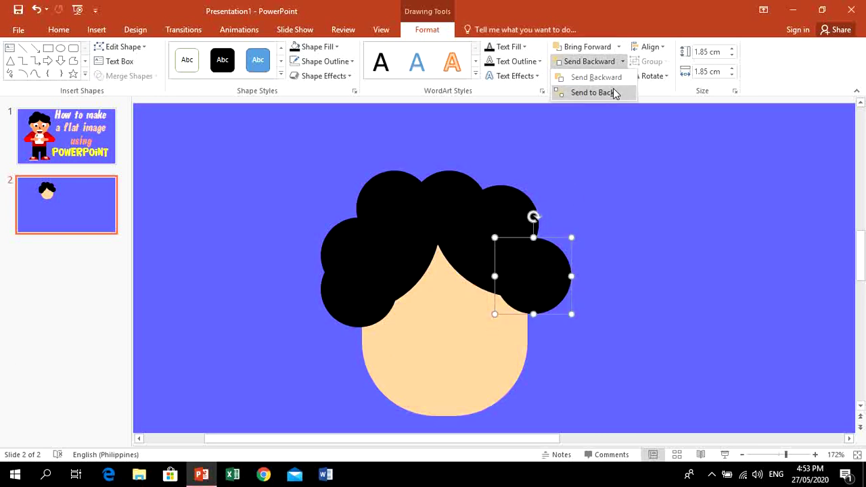
pyautogui.click(614, 93)
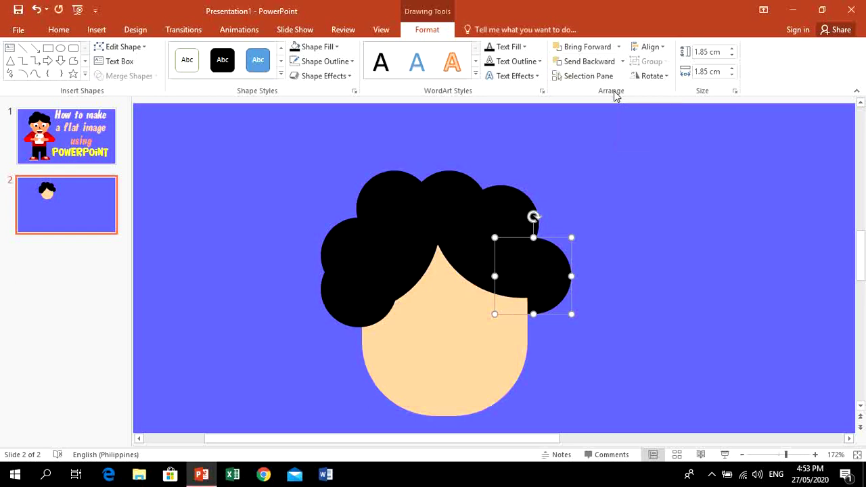
pyautogui.moveTo(553, 284); pyautogui.dragTo(539, 286)
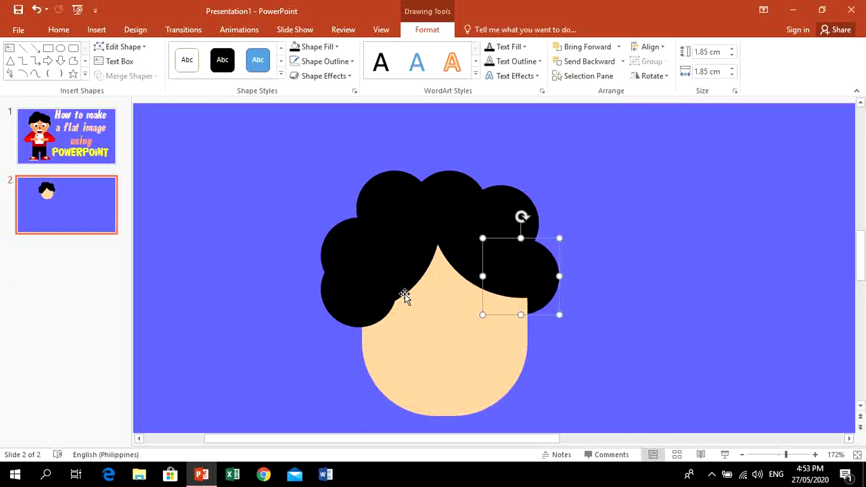
# Step: Send the lowest left hair circle to the back, behind the face
pyautogui.click(374, 308)
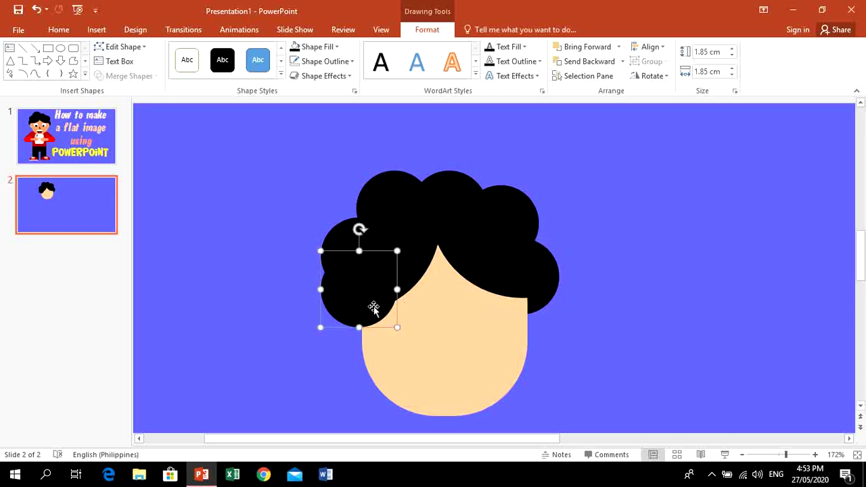
pyautogui.click(623, 61)
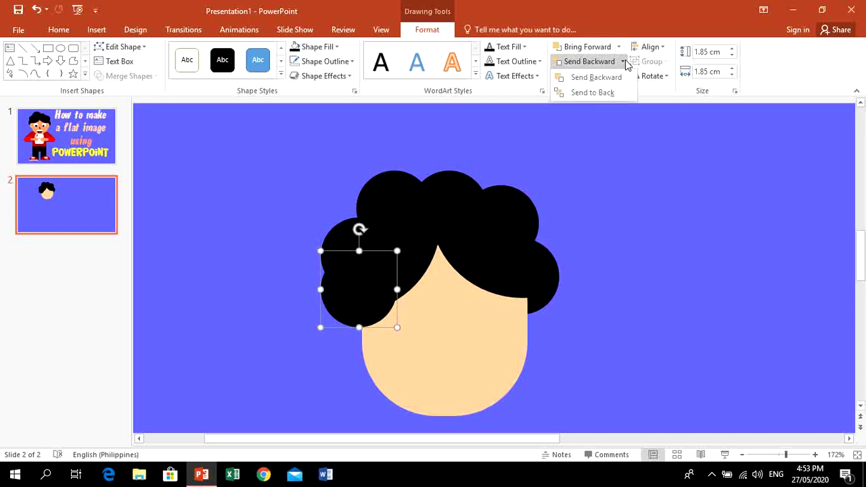
pyautogui.click(608, 93)
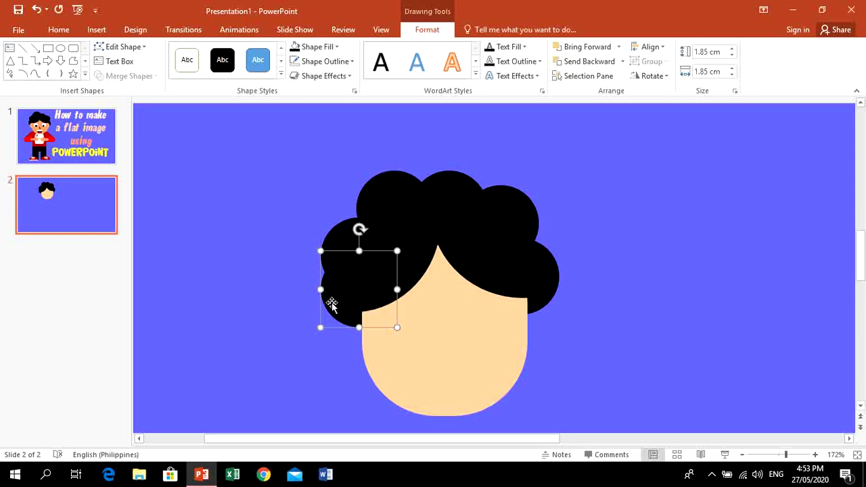
# Step: Raise and slightly rotate the left fringe piece, and rotate the right fringe piece to even out the hairline
pyautogui.moveTo(406, 286); pyautogui.dragTo(411, 269)
pyautogui.moveTo(472, 250); pyautogui.dragTo(474, 257)
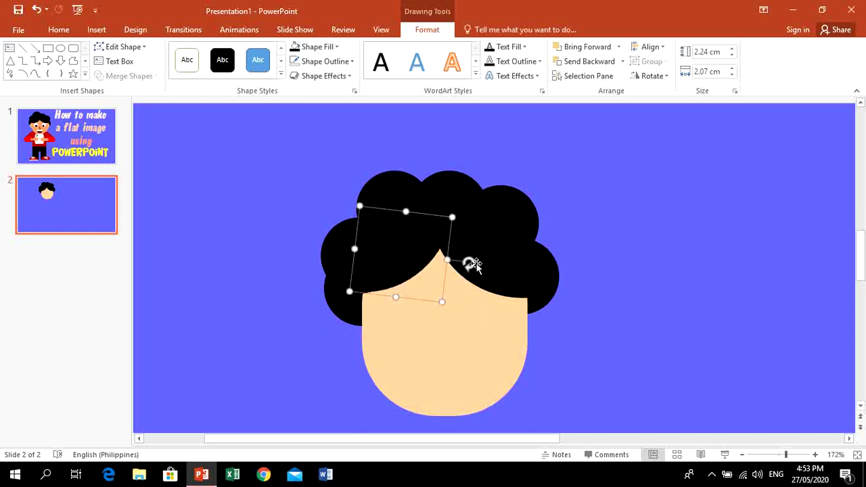
pyautogui.click(474, 267)
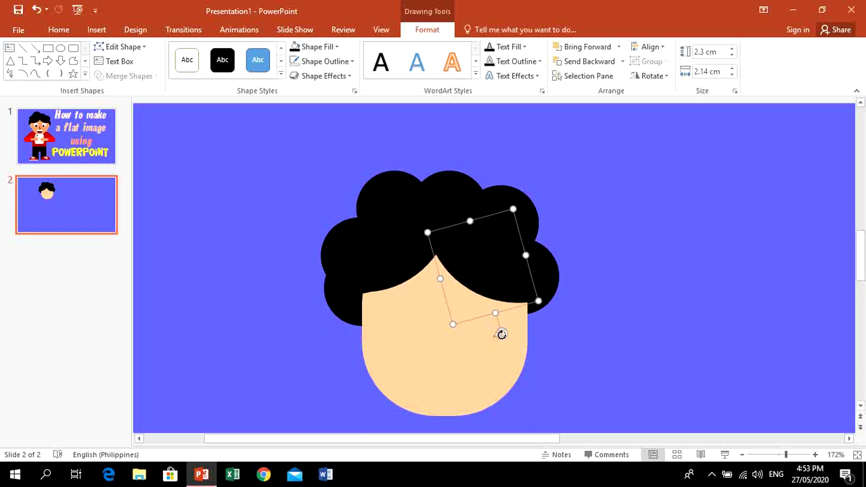
pyautogui.moveTo(501, 334); pyautogui.dragTo(510, 333)
pyautogui.click(604, 349)
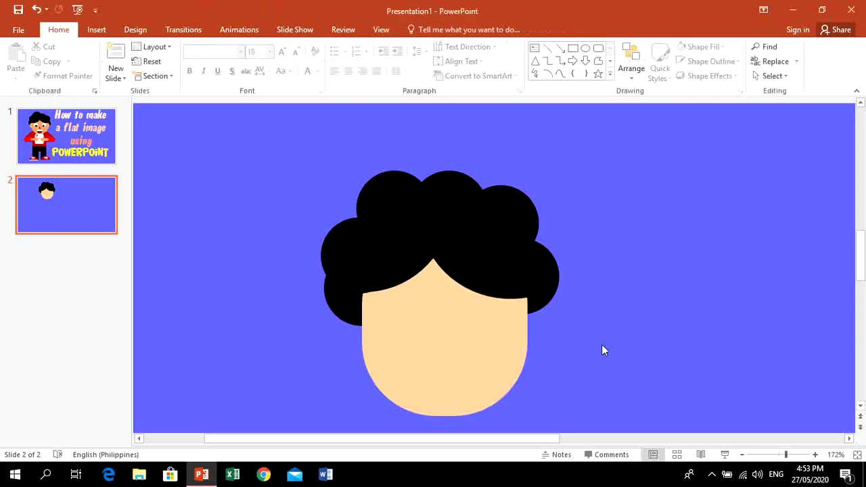
# Step: Check the finished character on slide 1, and draw an oval about 2.48 by 2.68 cm beside the head on slide 2
pyautogui.click(68, 145)
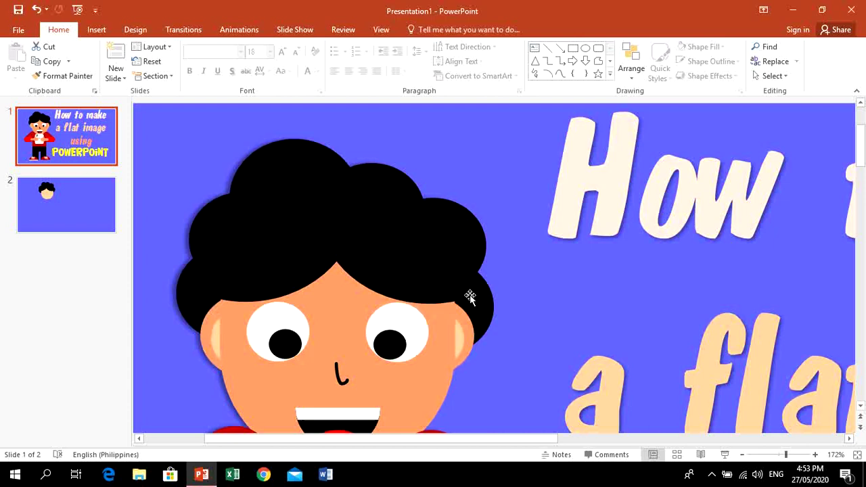
pyautogui.click(64, 215)
pyautogui.click(101, 29)
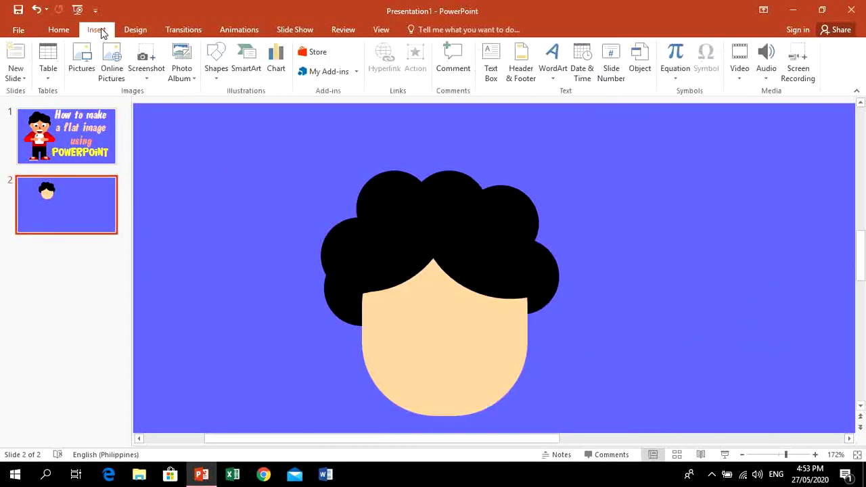
pyautogui.click(215, 67)
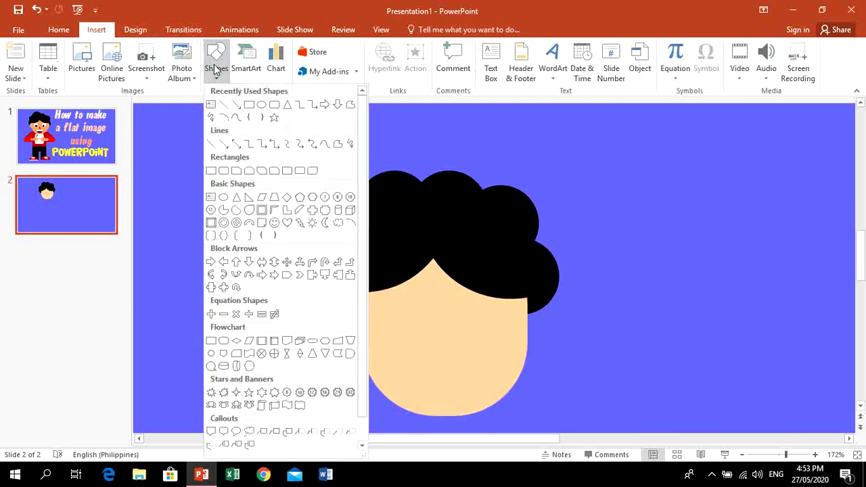
pyautogui.click(261, 105)
pyautogui.moveTo(602, 219)
pyautogui.mouseDown()
pyautogui.moveTo(674, 262)
pyautogui.moveTo(712, 319)
pyautogui.mouseUp()
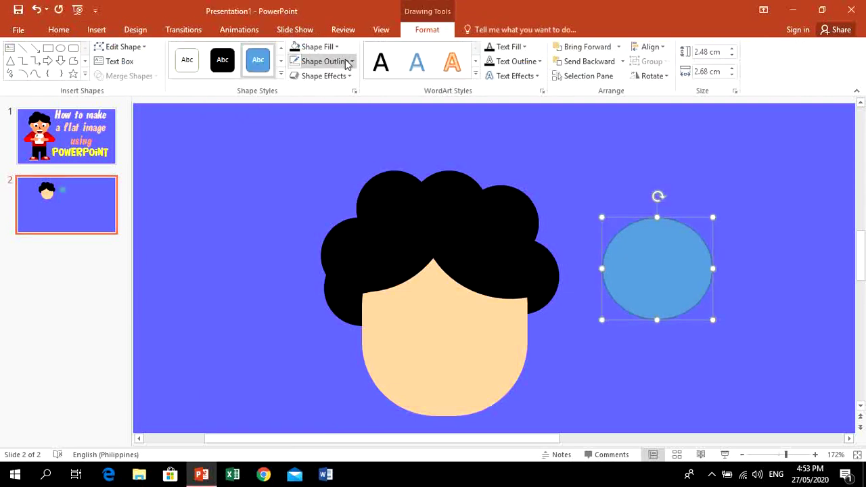
# Step: Remove the oval's outline and fill it with the light peach recent color used for the face
pyautogui.click(349, 63)
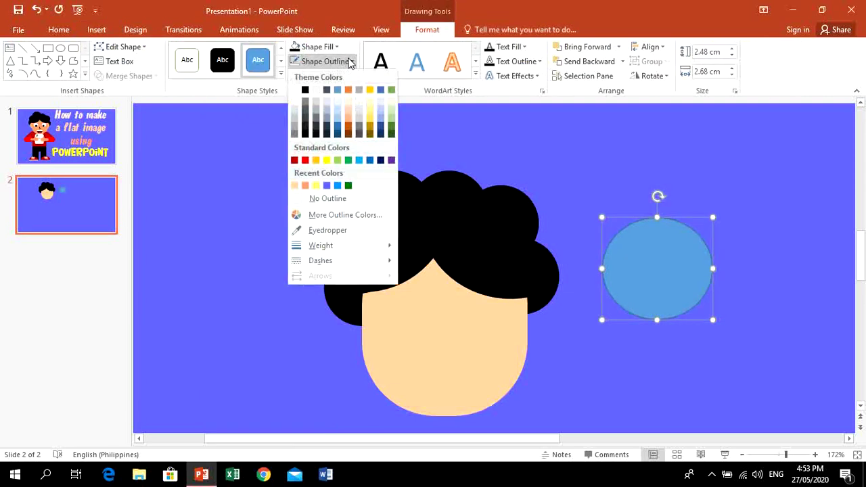
pyautogui.click(363, 197)
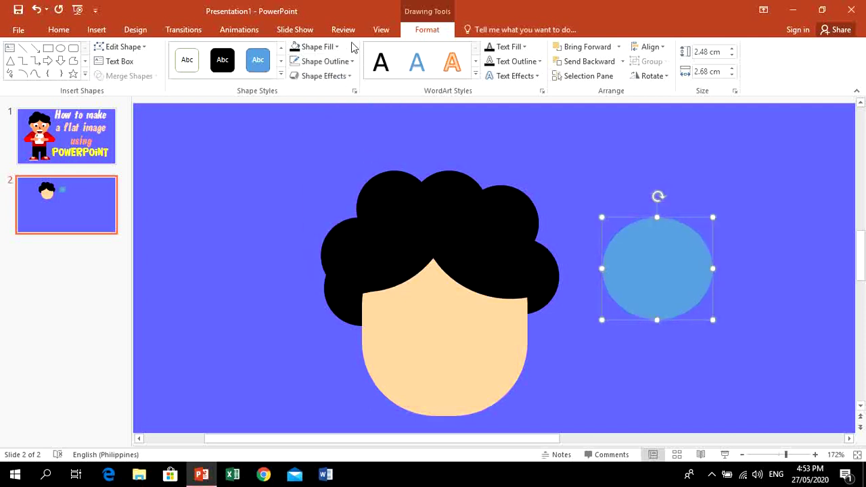
pyautogui.click(337, 47)
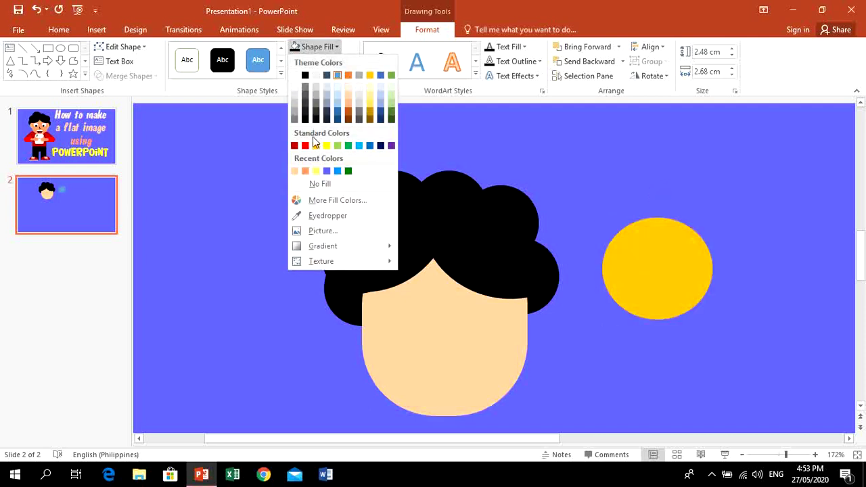
pyautogui.click(294, 171)
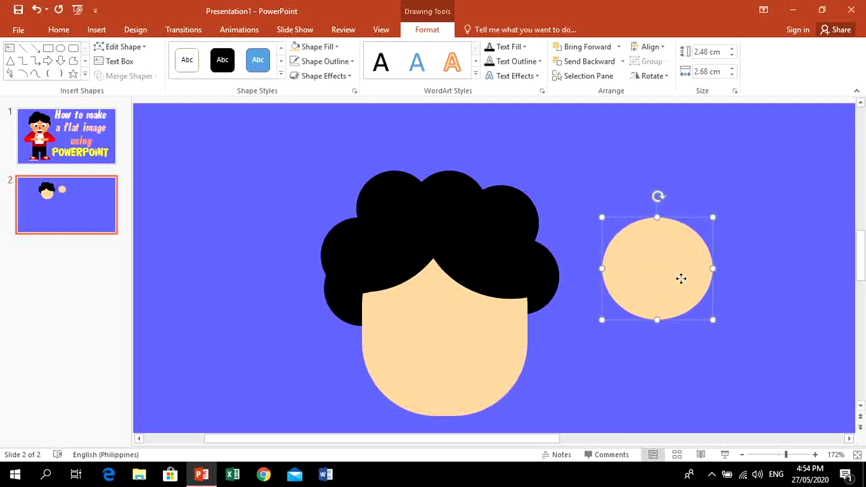
# Step: Duplicate the peach oval and fill the copy with the orange recent color
pyautogui.hotkey('ctrl', 'd')
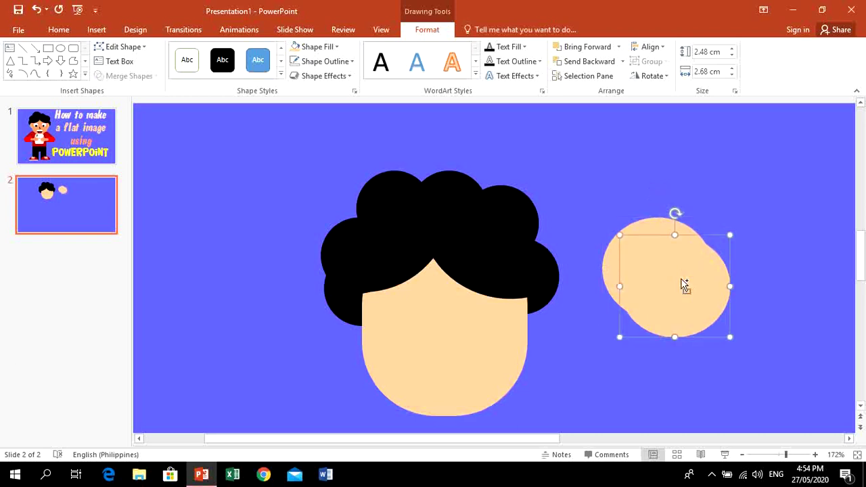
pyautogui.moveTo(681, 281); pyautogui.dragTo(714, 343)
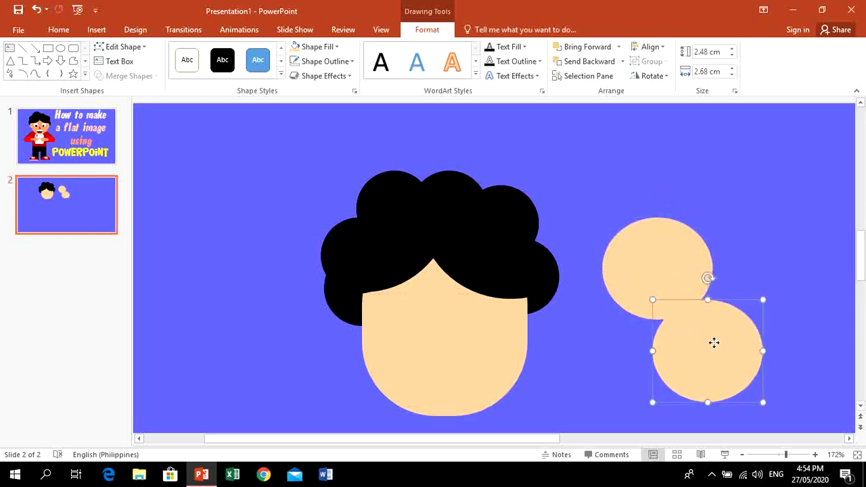
pyautogui.click(336, 47)
pyautogui.click(305, 171)
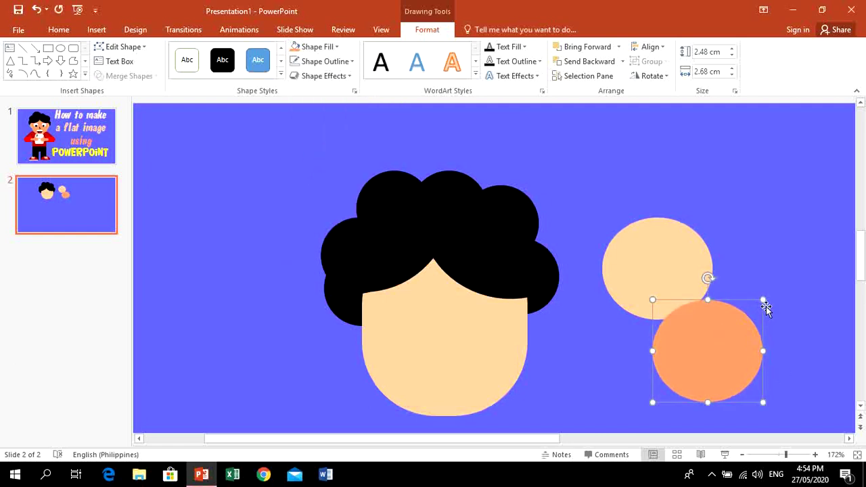
# Step: Shrink the orange oval to about 2.03 by 2.19 cm and center it on the peach oval
pyautogui.moveTo(762, 299); pyautogui.dragTo(742, 318)
pyautogui.moveTo(668, 325); pyautogui.dragTo(650, 296)
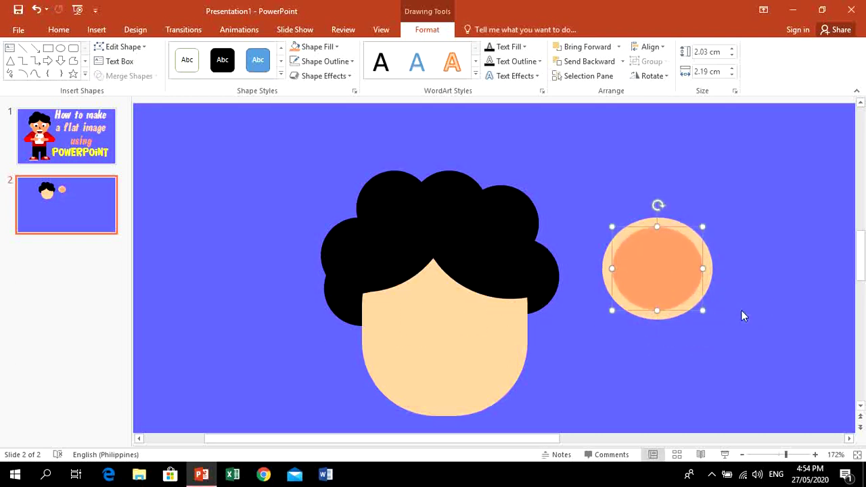
pyautogui.click(731, 284)
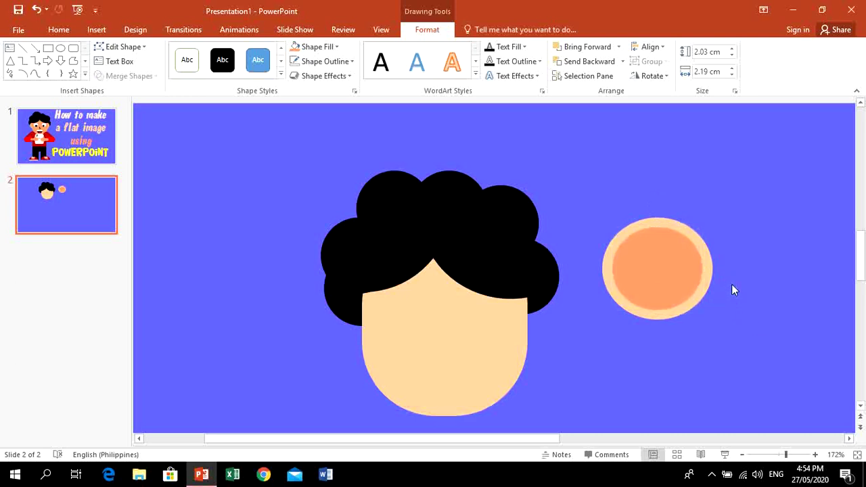
# Step: Select both the peach and orange ovals and group them into one ear shape
pyautogui.moveTo(733, 310)
pyautogui.mouseDown()
pyautogui.moveTo(624, 246)
pyautogui.moveTo(609, 199)
pyautogui.mouseUp()
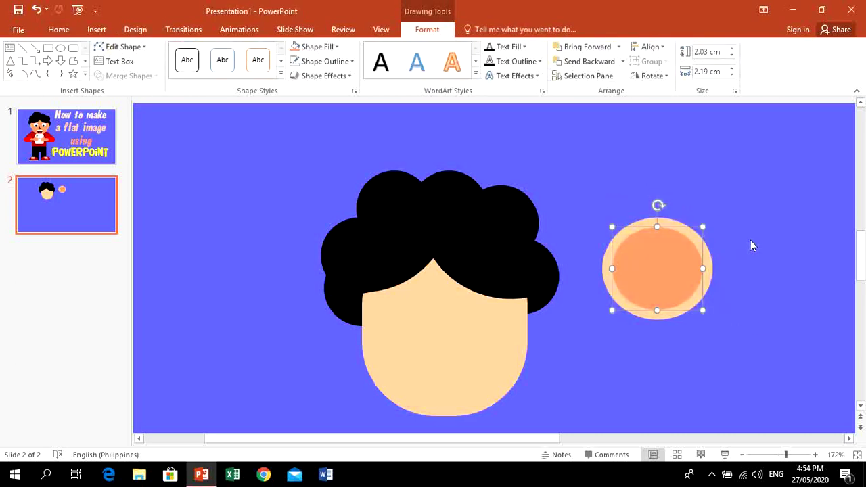
pyautogui.click(674, 223)
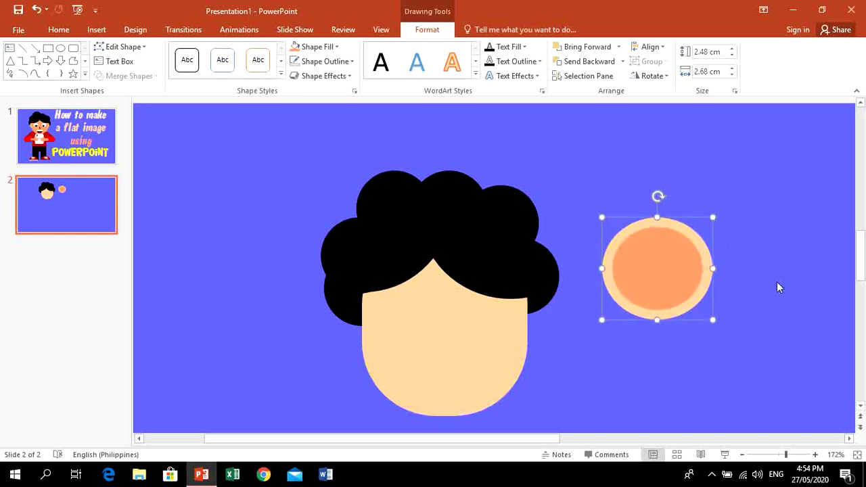
pyautogui.click(790, 309)
pyautogui.click(670, 259)
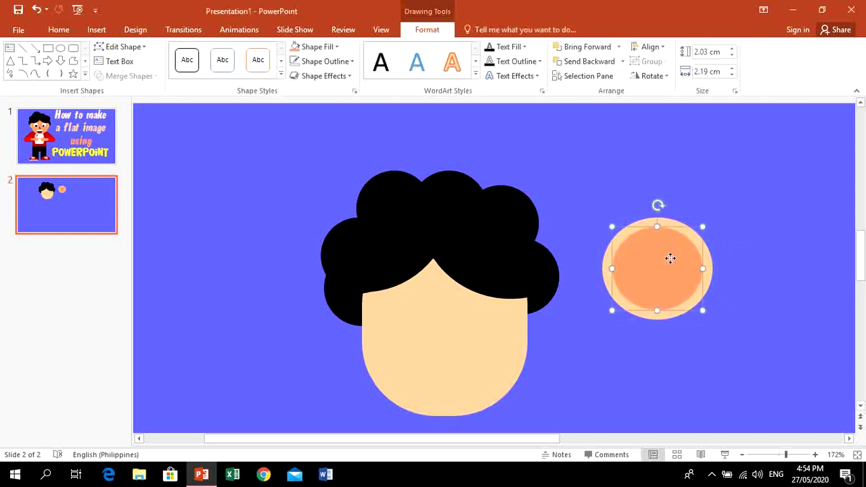
pyautogui.moveTo(740, 190); pyautogui.dragTo(601, 381)
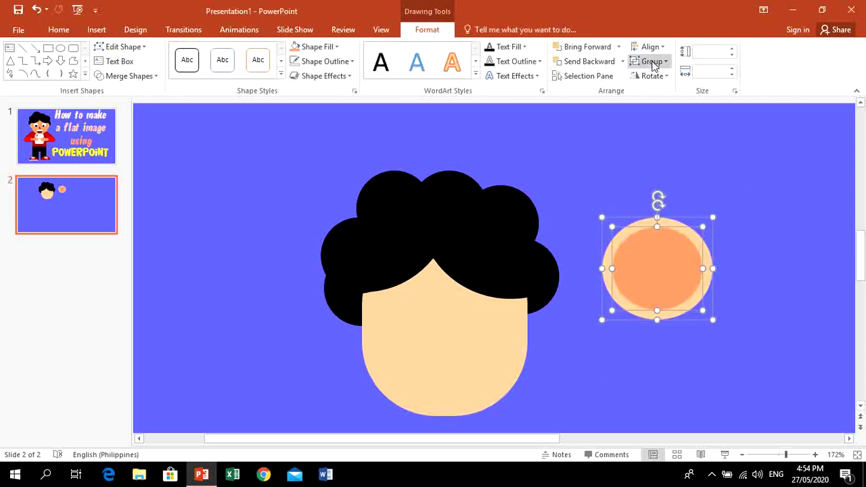
pyautogui.click(652, 63)
pyautogui.click(655, 78)
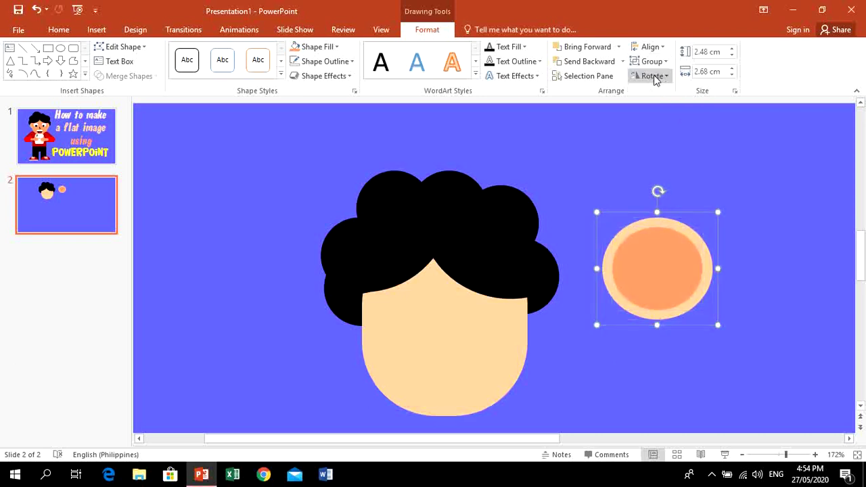
# Step: Place the ear group at the face's left edge, scaled to about 1.72 by 1.87 cm, and send it to the back
pyautogui.moveTo(678, 289); pyautogui.dragTo(377, 295)
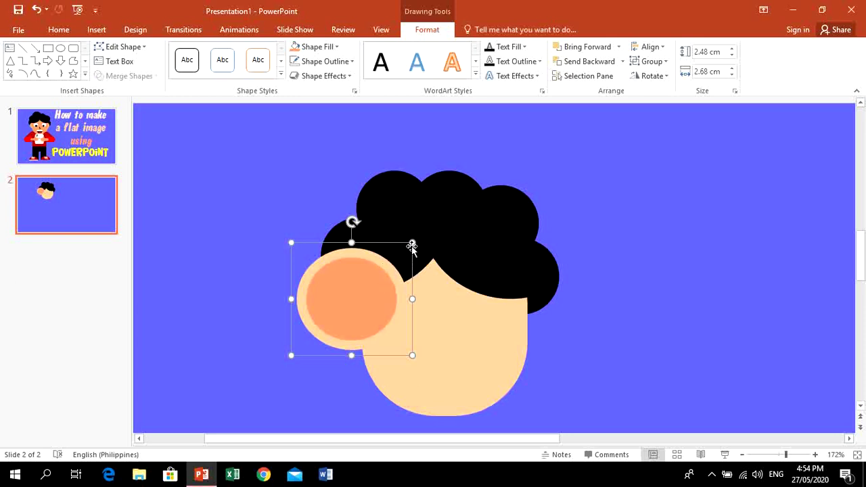
pyautogui.moveTo(412, 242); pyautogui.dragTo(372, 276)
pyautogui.moveTo(347, 305); pyautogui.dragTo(377, 308)
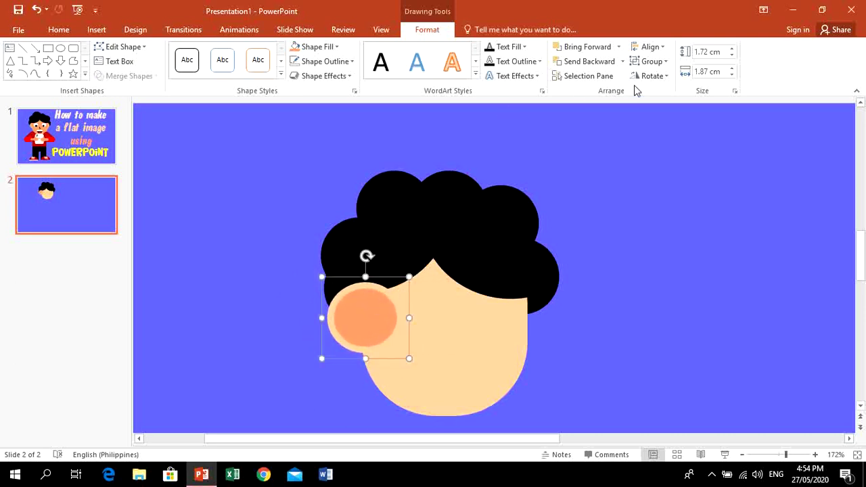
pyautogui.click(622, 61)
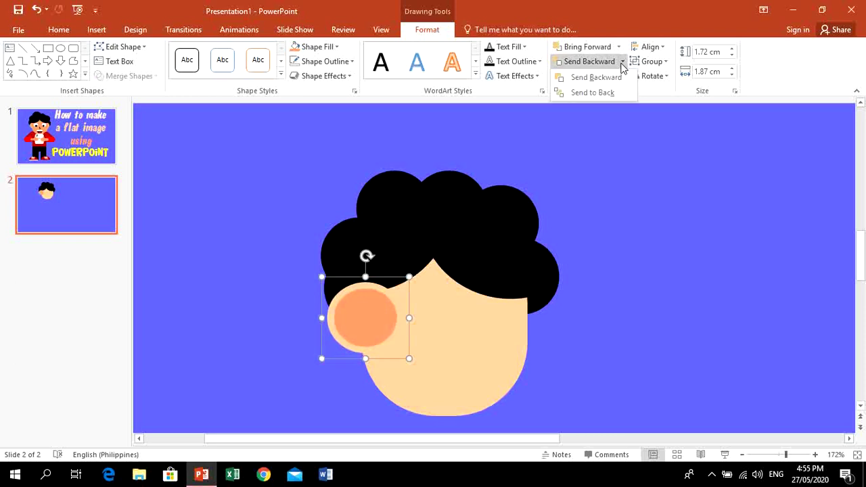
pyautogui.click(592, 93)
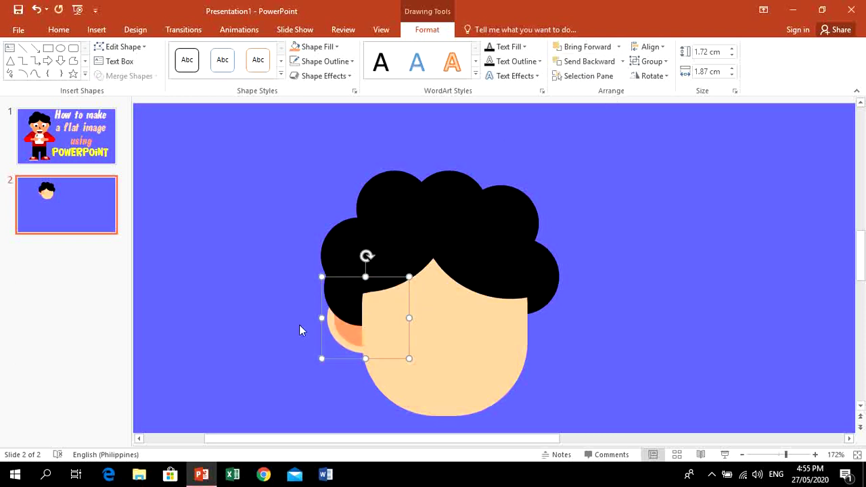
# Step: Nudge the left ear group slightly inward and place a copy of it at the face's right edge
pyautogui.moveTo(341, 329); pyautogui.dragTo(345, 335)
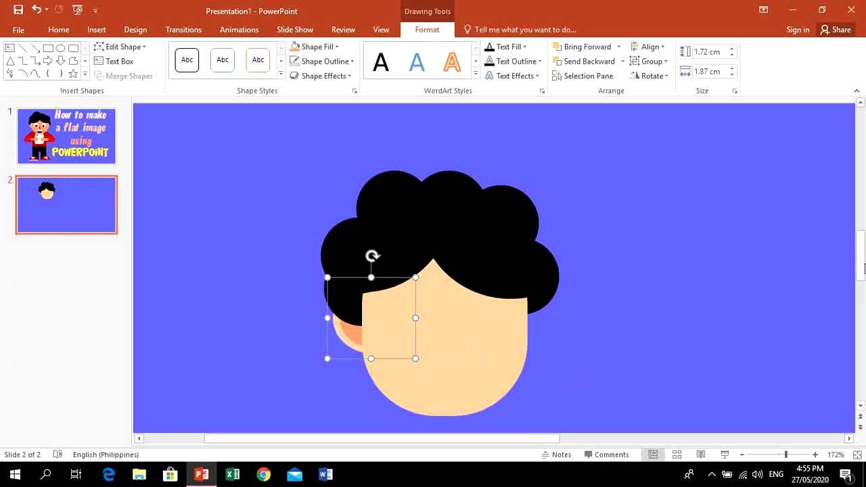
pyautogui.moveTo(862, 268); pyautogui.dragTo(862, 297)
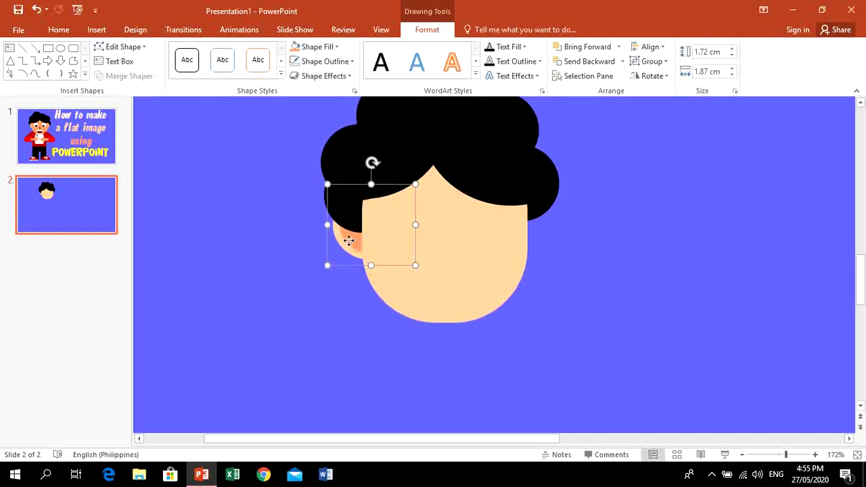
pyautogui.hotkey('ctrl', 'c')
pyautogui.hotkey('ctrl', 'v')
pyautogui.moveTo(380, 244); pyautogui.dragTo(516, 225)
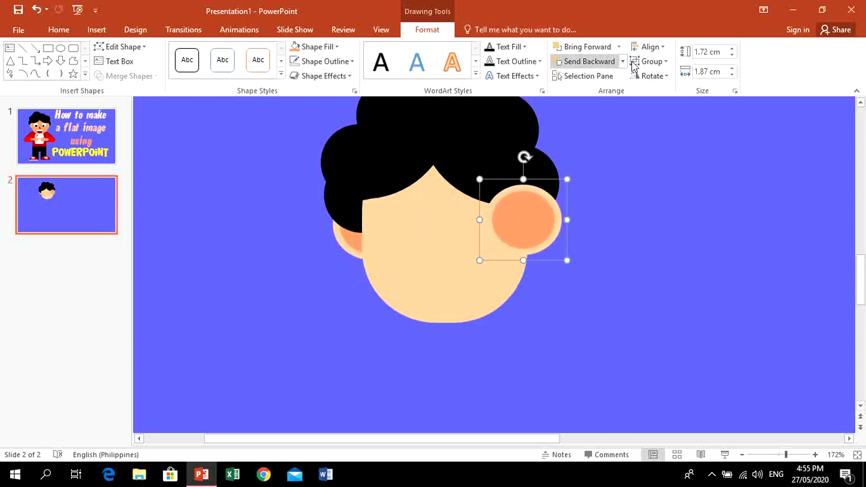
# Step: Send the copied right ear to the back and tuck it closer to the face
pyautogui.click(622, 61)
pyautogui.click(602, 91)
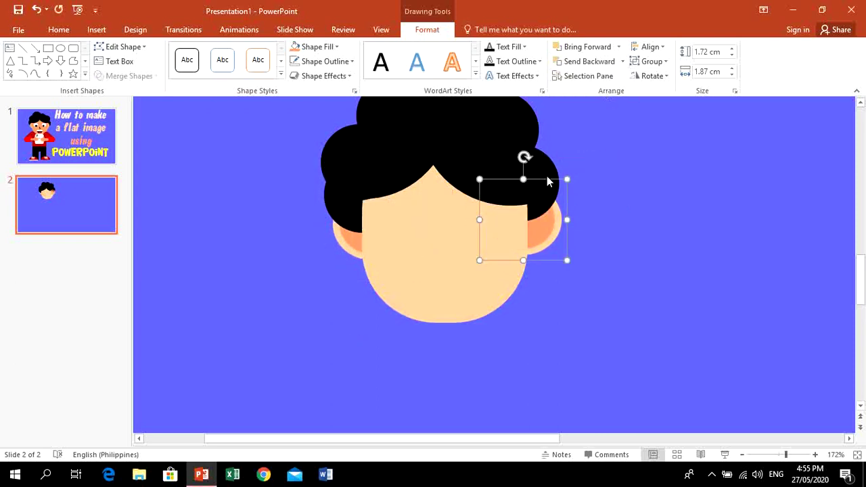
pyautogui.moveTo(549, 228); pyautogui.dragTo(539, 227)
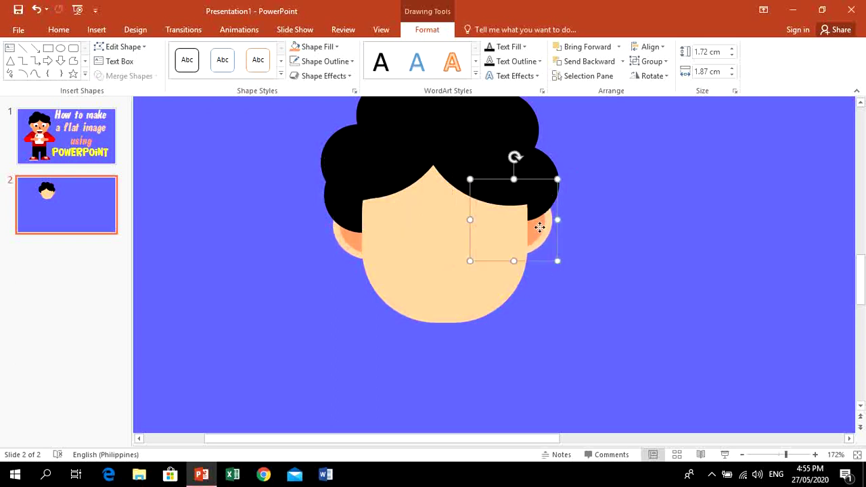
# Step: Consult the finished face on slide 1 and draw an oval about 1.69 by 1.76 cm beside the head on slide 2
pyautogui.click(42, 138)
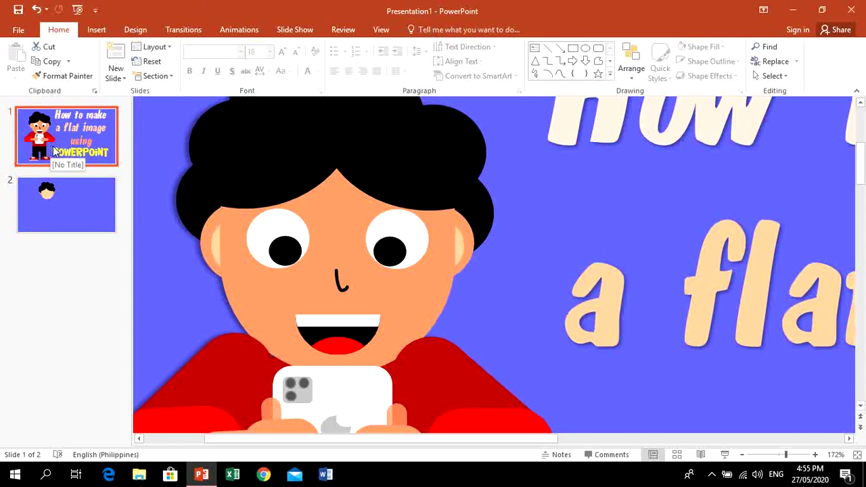
pyautogui.click(73, 194)
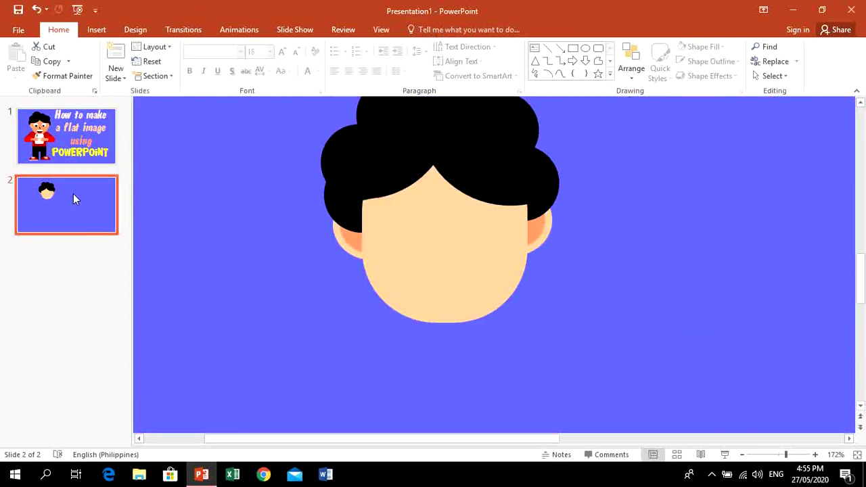
pyautogui.click(71, 139)
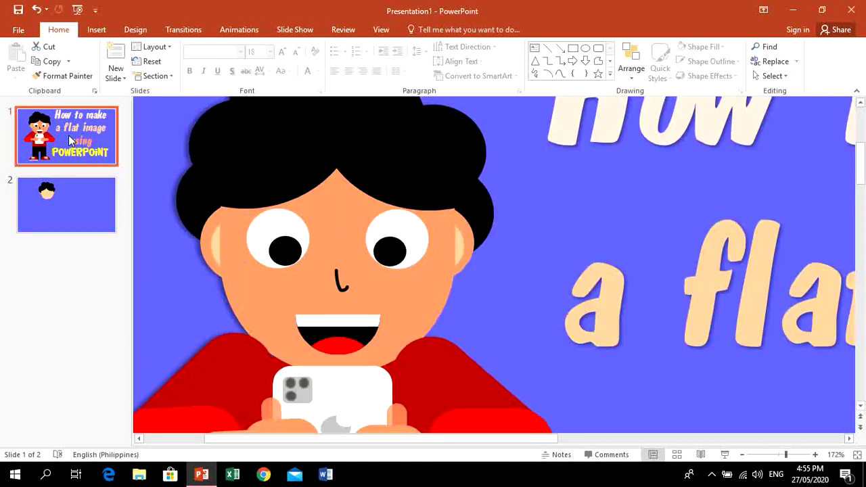
pyautogui.click(101, 205)
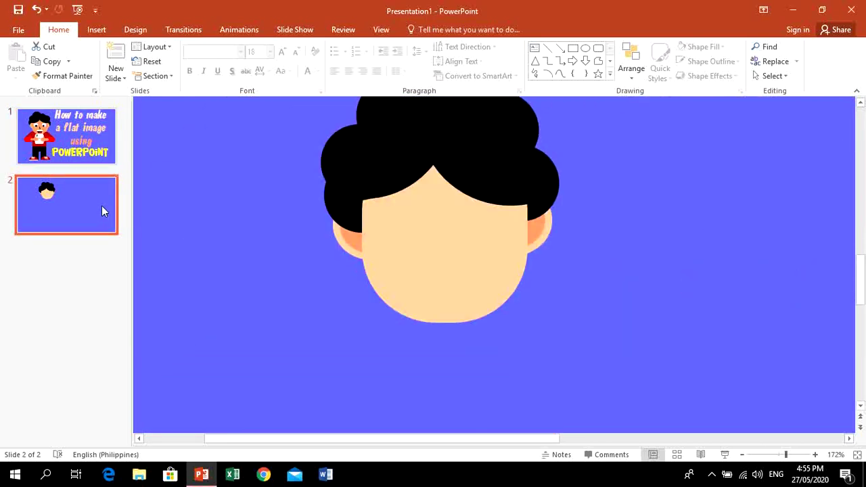
pyautogui.click(95, 30)
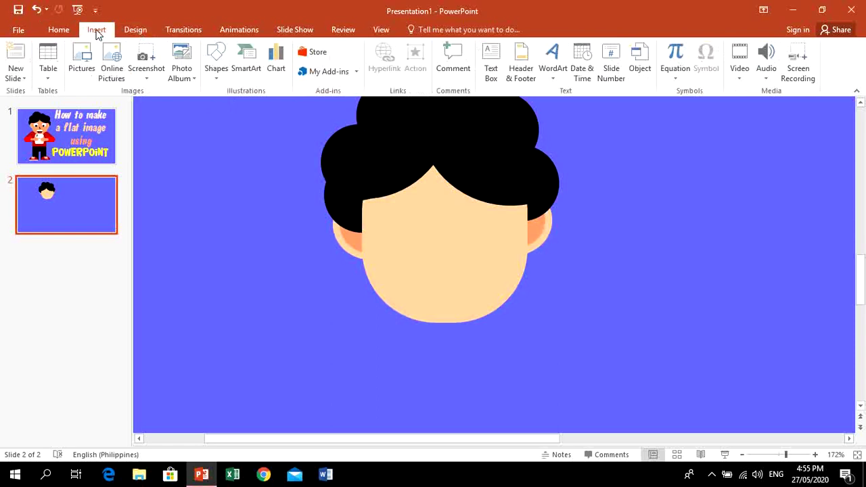
pyautogui.click(227, 61)
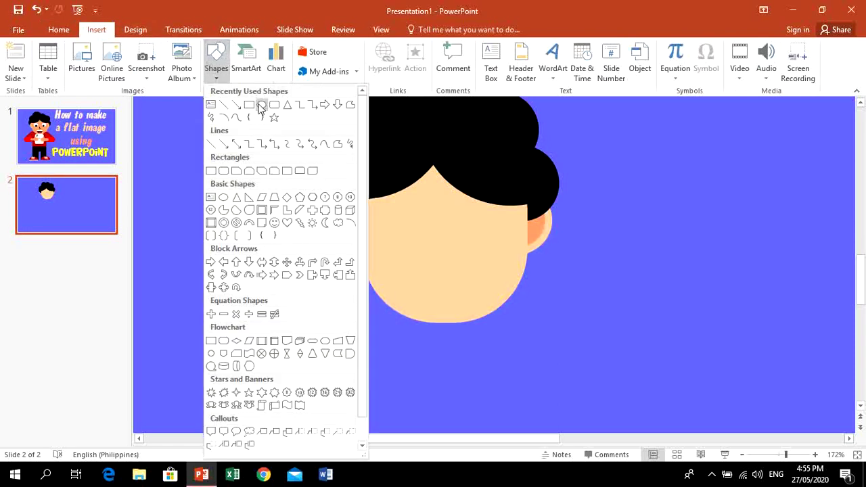
pyautogui.click(260, 108)
pyautogui.moveTo(616, 181); pyautogui.dragTo(689, 253)
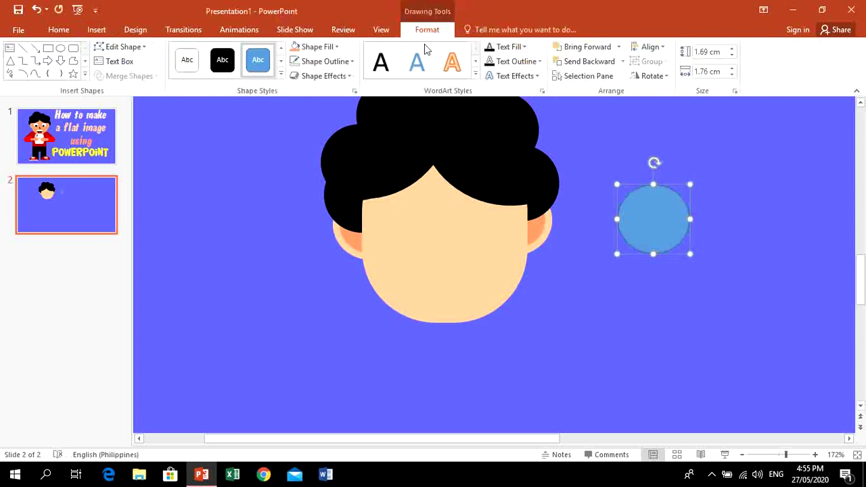
# Step: Remove the new oval's outline and fill it with white
pyautogui.click(324, 61)
pyautogui.click(327, 199)
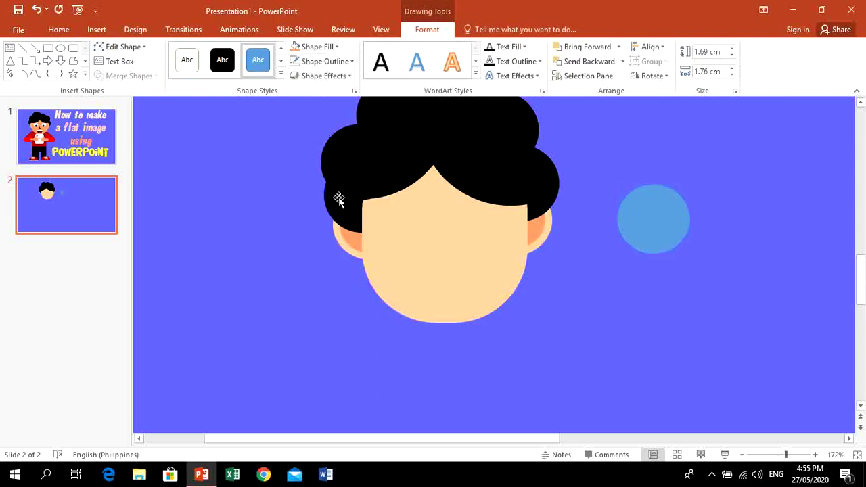
pyautogui.click(337, 47)
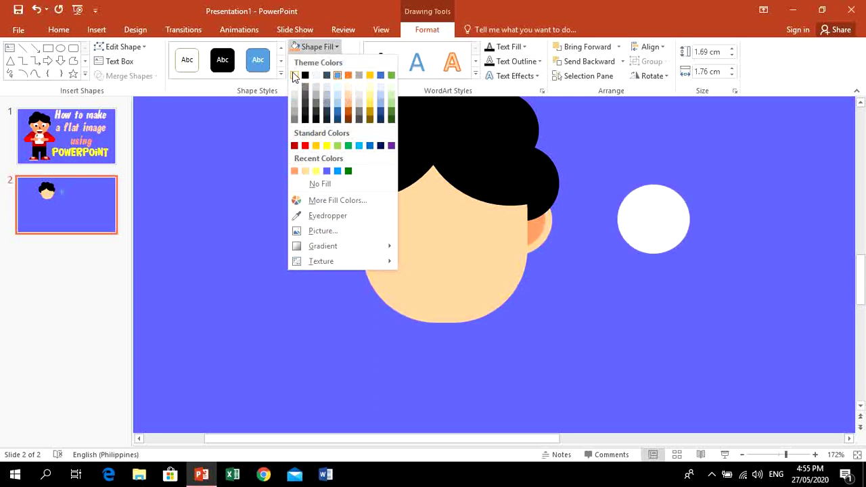
pyautogui.click(301, 89)
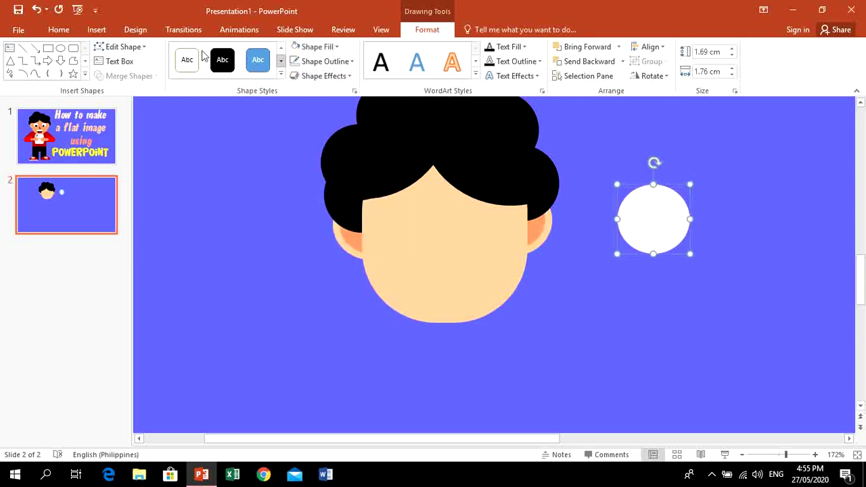
# Step: Make a black pupil from a copy of the white oval, shrunk to about half size and set at the white oval's lower edge
pyautogui.hotkey('ctrl', 'd')
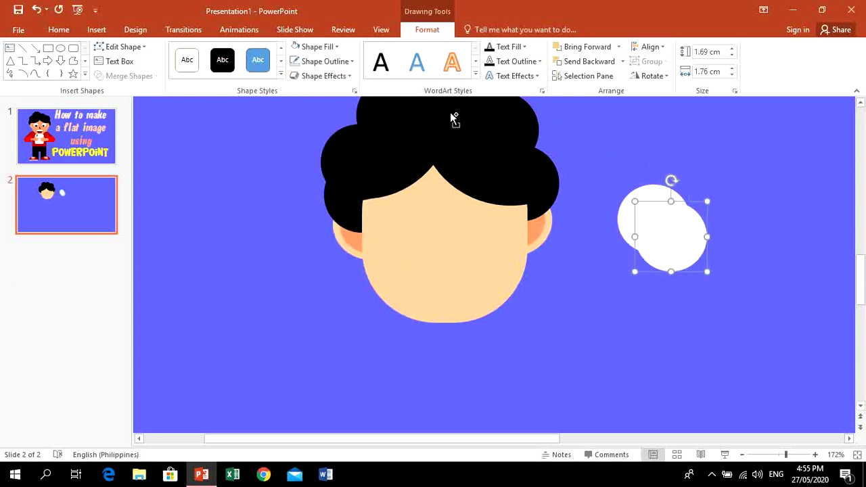
pyautogui.moveTo(669, 265); pyautogui.dragTo(695, 328)
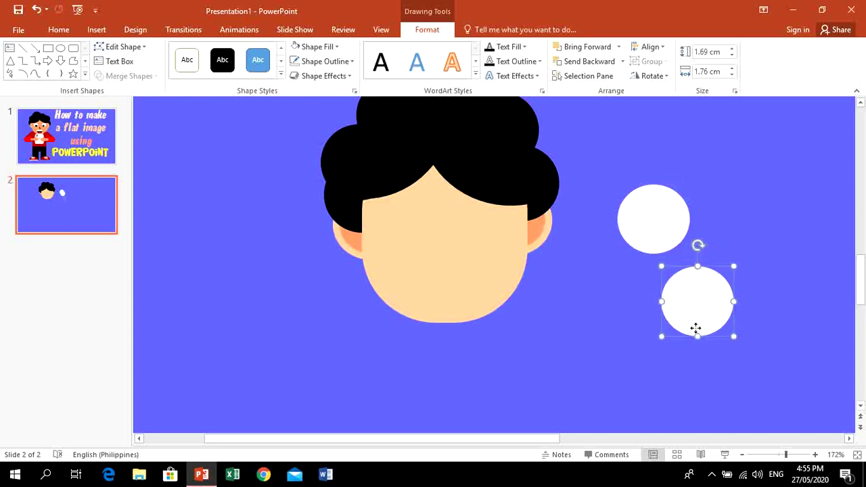
pyautogui.click(319, 46)
pyautogui.click(306, 75)
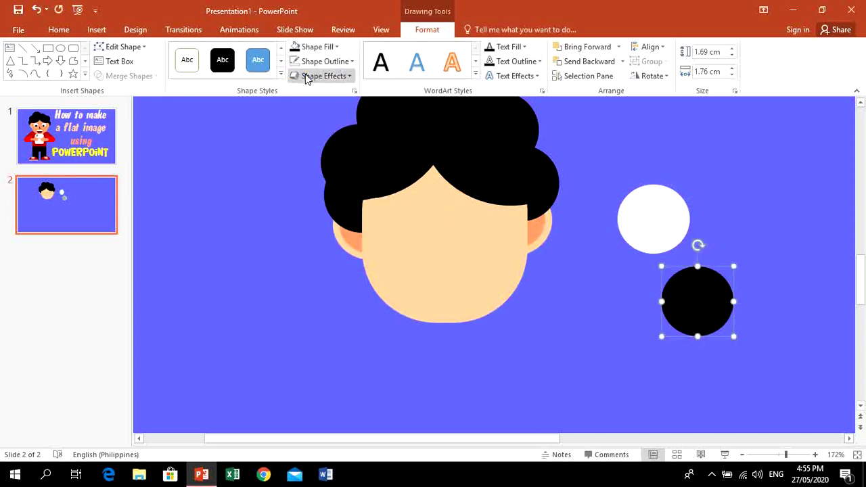
pyautogui.moveTo(733, 338); pyautogui.dragTo(660, 235)
pyautogui.click(733, 253)
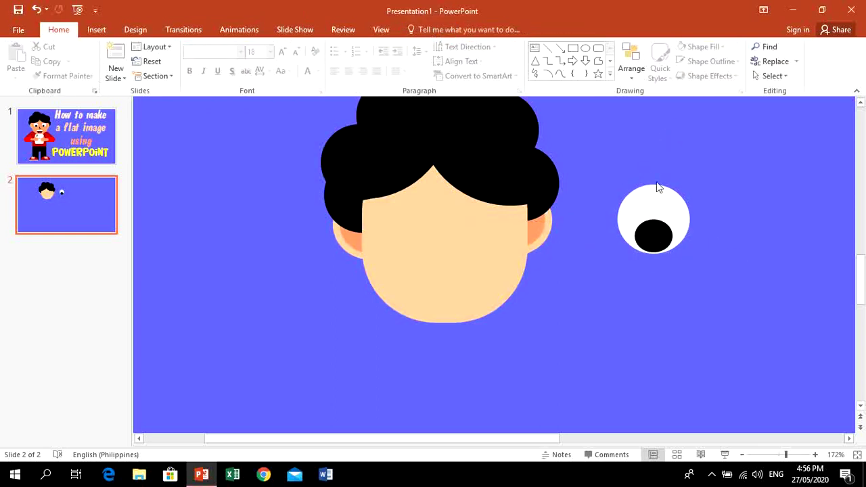
# Step: Select the white oval and the black pupil and group them into one eye
pyautogui.moveTo(731, 242); pyautogui.dragTo(602, 155)
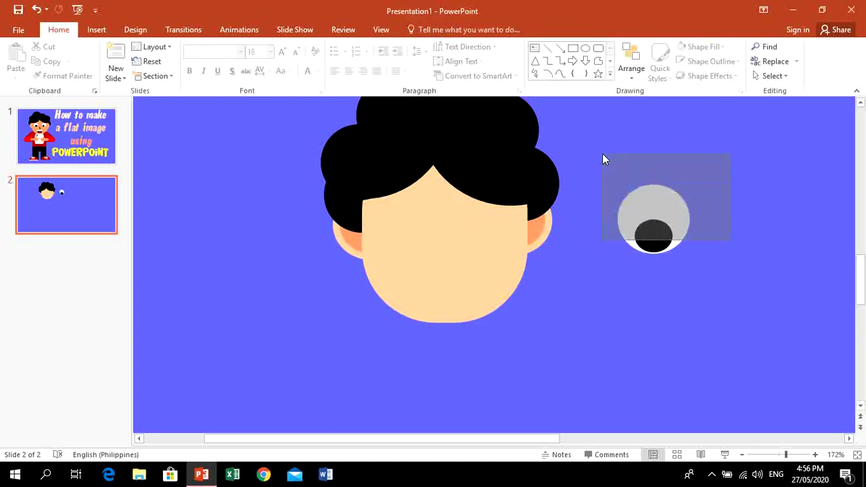
pyautogui.moveTo(721, 307); pyautogui.dragTo(586, 133)
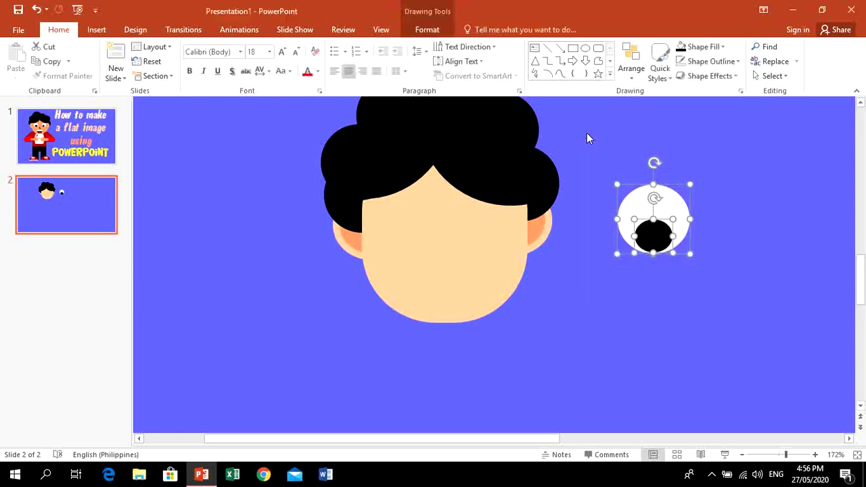
pyautogui.click(439, 33)
pyautogui.click(649, 63)
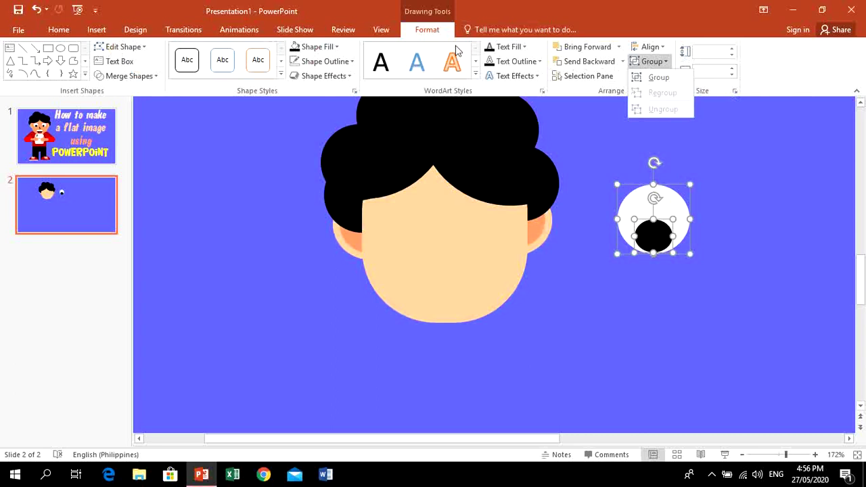
pyautogui.click(658, 78)
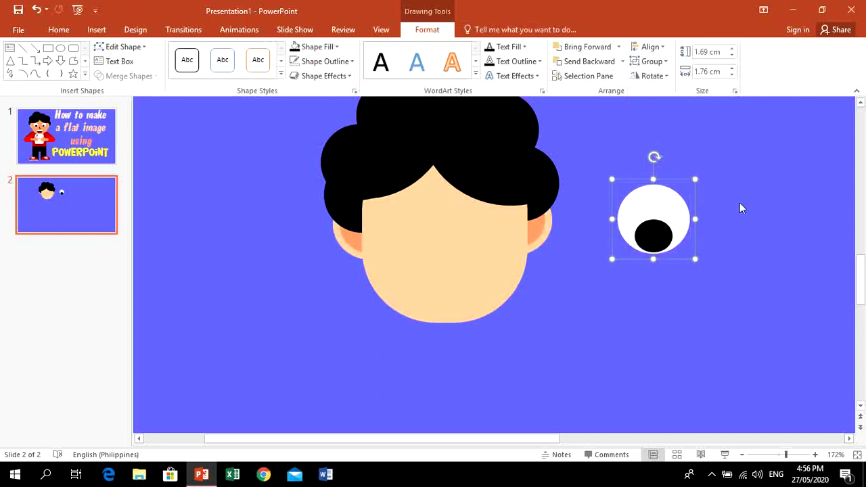
# Step: Place the eye group on the face's left half, scaled to about 1.21 by 1.34 cm and tilted slightly counterclockwise
pyautogui.moveTo(668, 224); pyautogui.dragTo(430, 230)
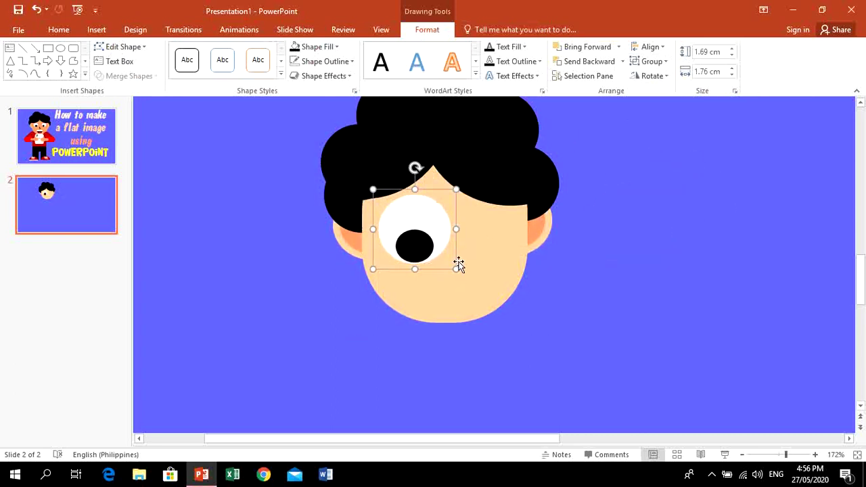
pyautogui.moveTo(456, 266); pyautogui.dragTo(433, 245)
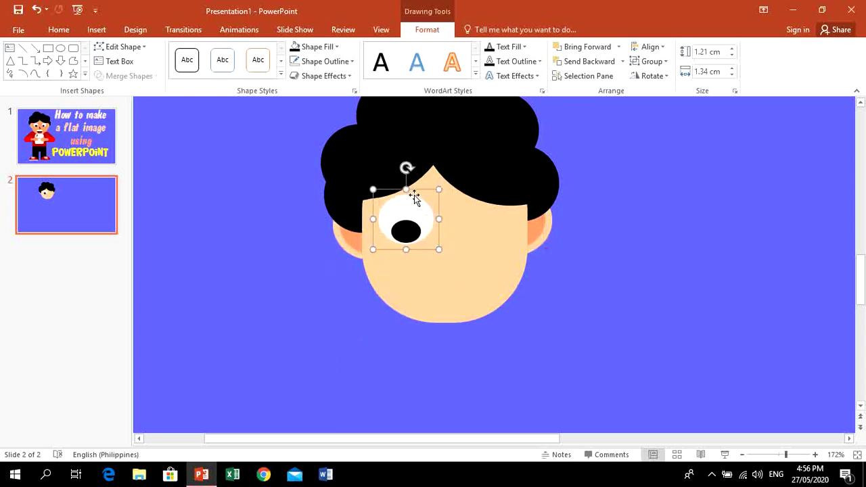
pyautogui.moveTo(406, 169); pyautogui.dragTo(400, 169)
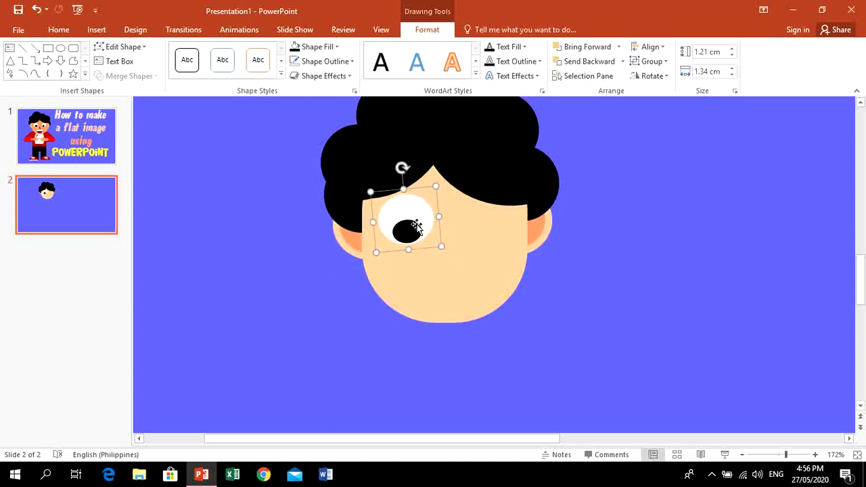
# Step: Duplicate the eye group, place the copy level with it on the face's right half and adjust its rotation slightly
pyautogui.moveTo(422, 235); pyautogui.dragTo(476, 212)
pyautogui.hotkey('ctrl', 'd')
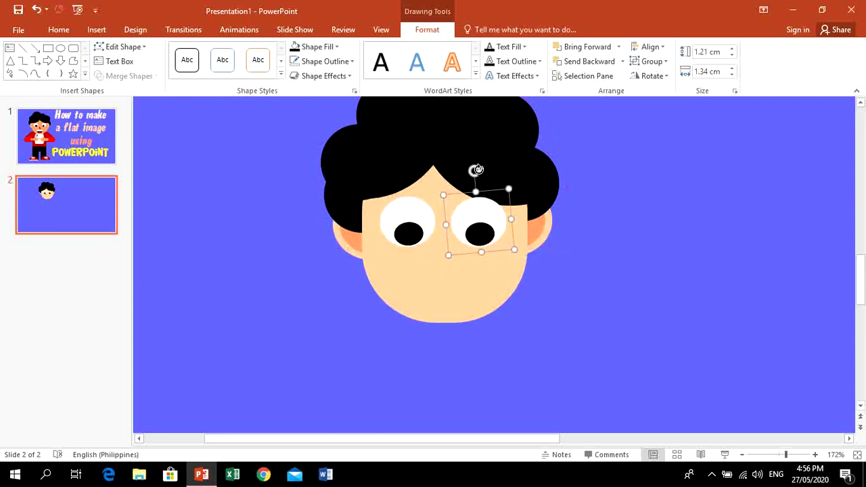
pyautogui.moveTo(477, 169); pyautogui.dragTo(478, 170)
pyautogui.click(597, 265)
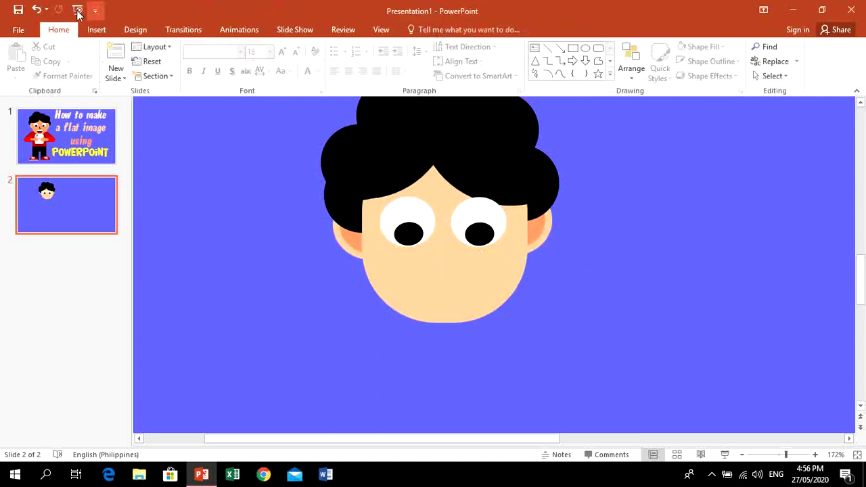
# Step: Draw a small hooked nose about 0.44 by 0.36 cm with the Curve tool, between and just below the eyes
pyautogui.click(102, 30)
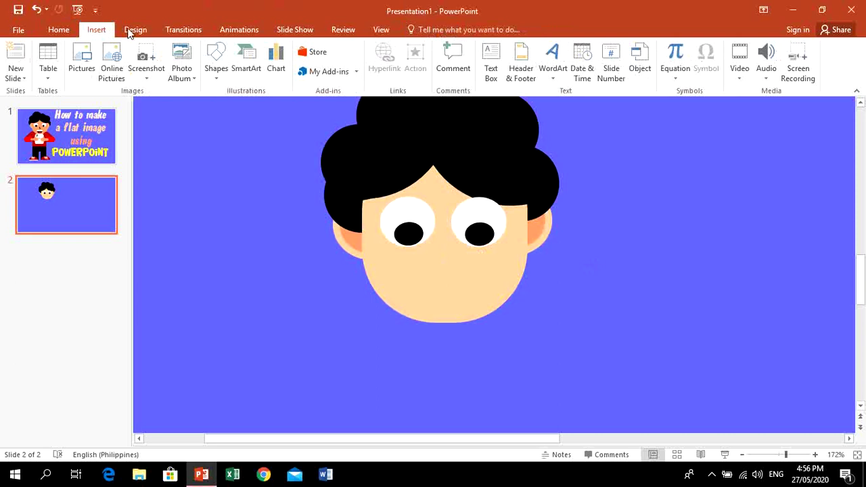
pyautogui.click(216, 67)
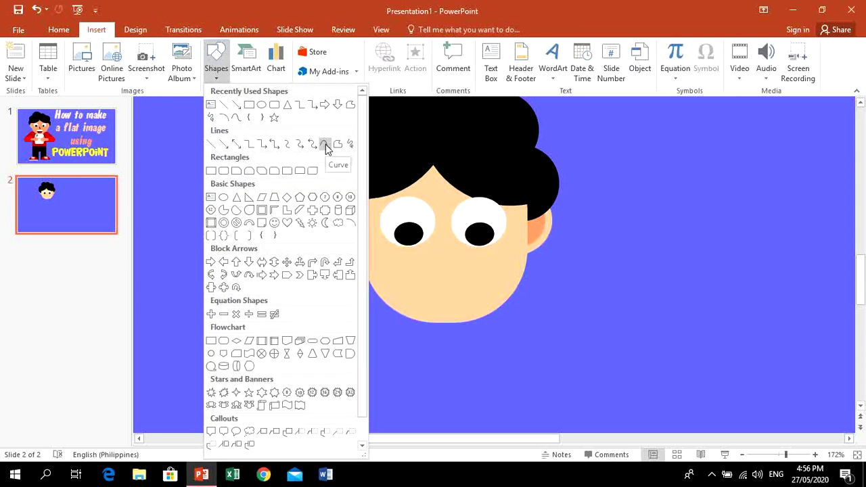
pyautogui.click(326, 145)
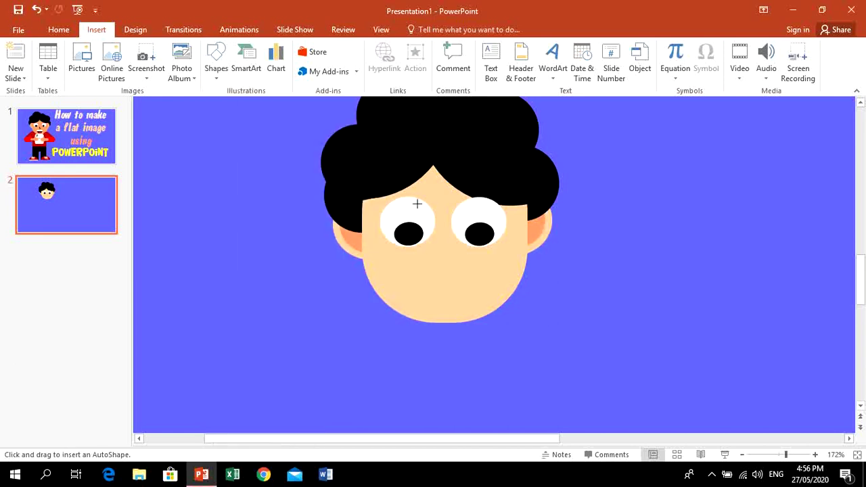
pyautogui.click(448, 249)
pyautogui.doubleClick(435, 266)
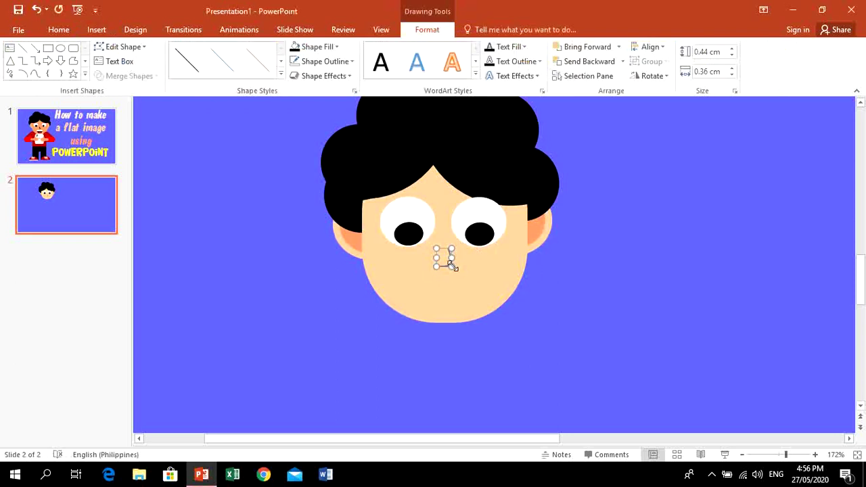
# Step: Give the nose curve a black line style with a 2¼ pt outline and move it slightly up between the eyes
pyautogui.click(444, 260)
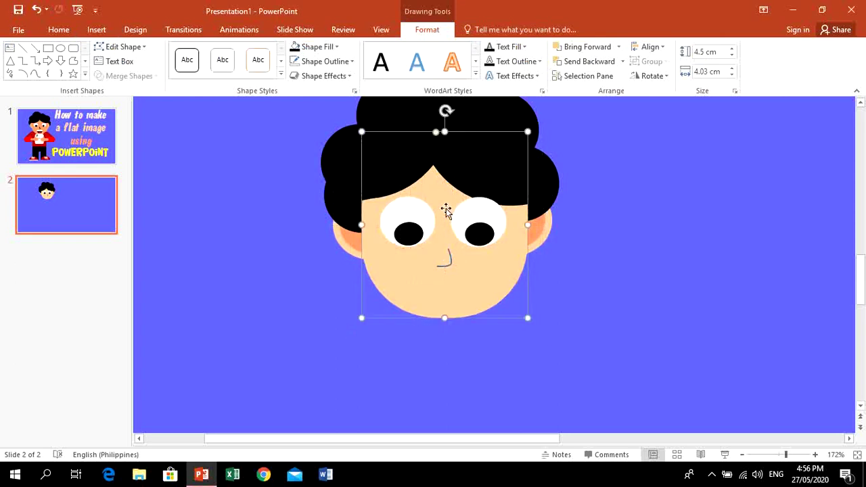
pyautogui.click(274, 231)
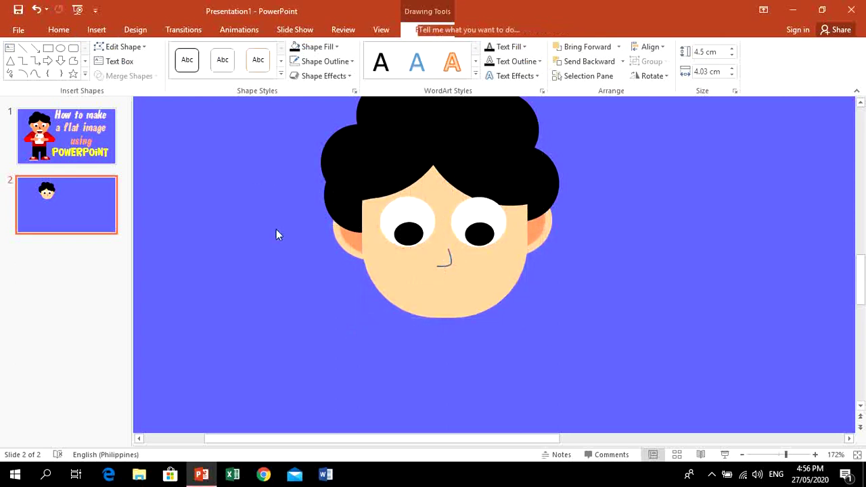
pyautogui.click(439, 269)
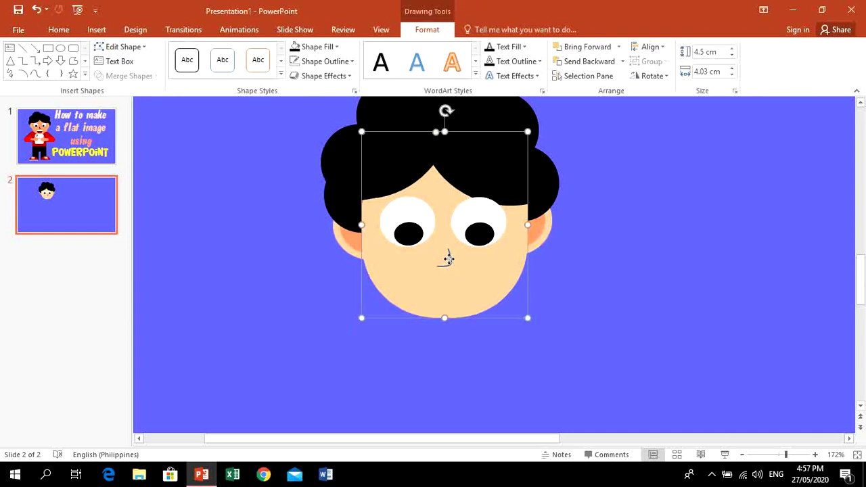
pyautogui.click(599, 280)
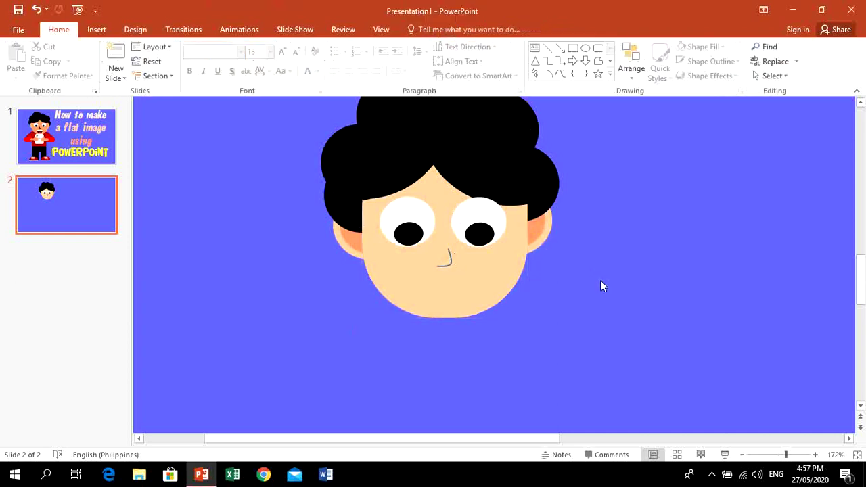
pyautogui.click(444, 258)
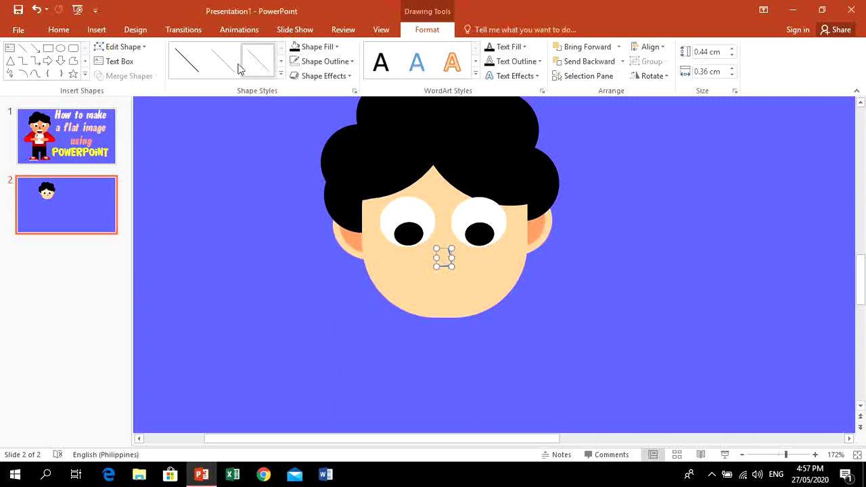
pyautogui.click(191, 66)
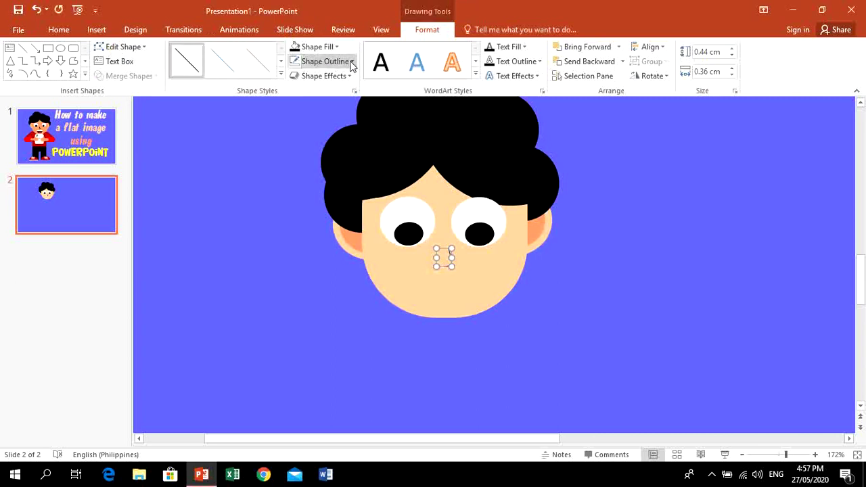
pyautogui.click(350, 61)
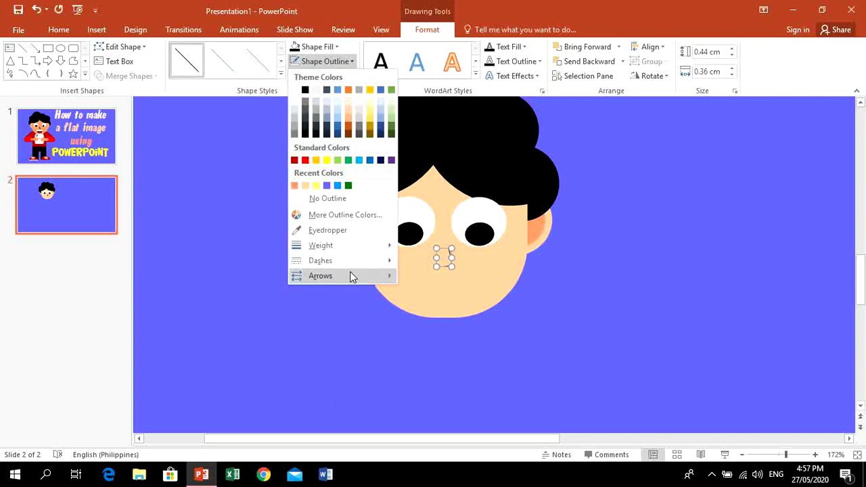
pyautogui.moveTo(363, 251)
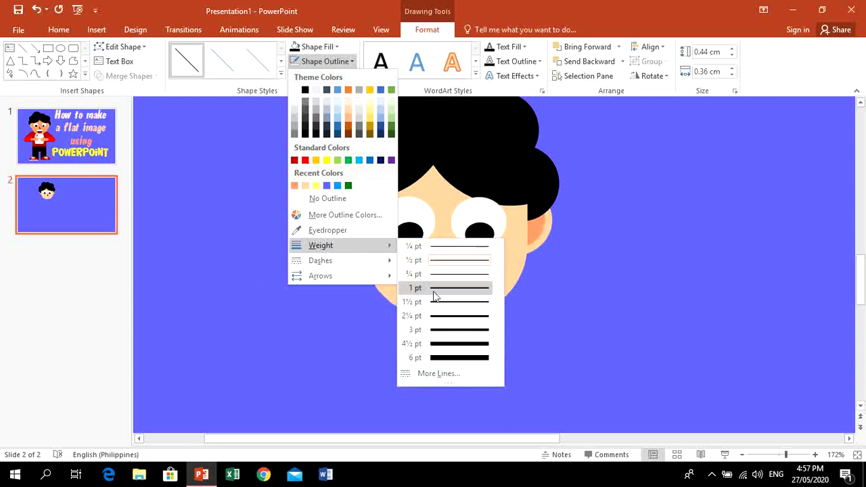
pyautogui.click(452, 316)
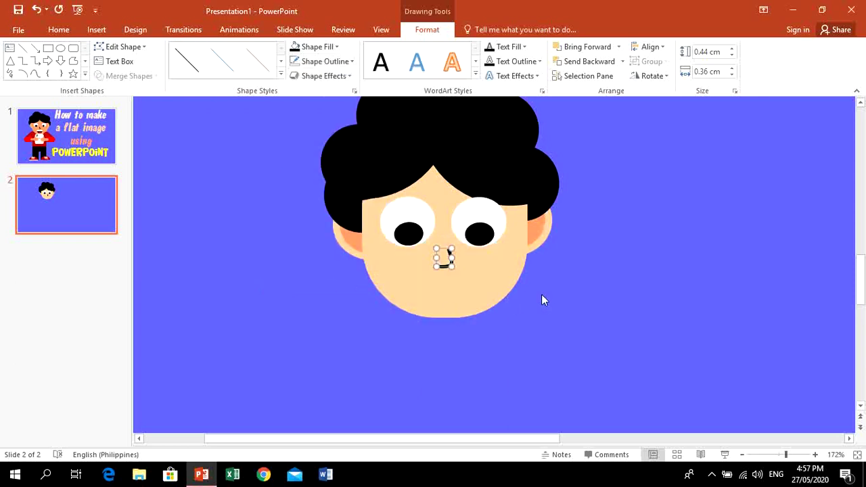
pyautogui.click(545, 299)
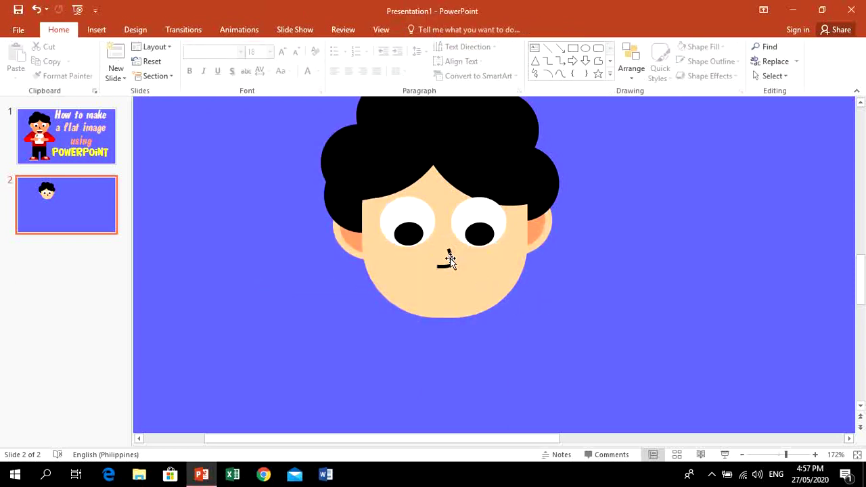
pyautogui.moveTo(450, 258); pyautogui.dragTo(448, 254)
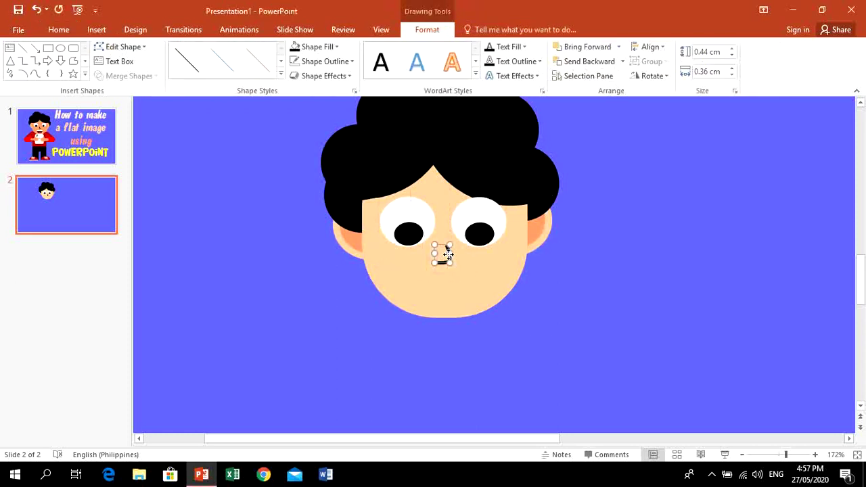
pyautogui.click(641, 298)
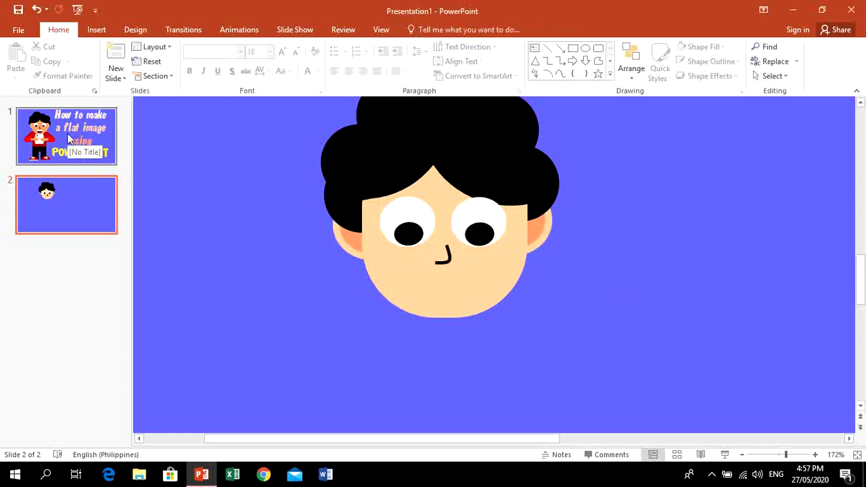
# Step: Draw an oval about 1.9 cm high and 2.22 cm wide on the empty background beside the head's left ear
pyautogui.click(100, 29)
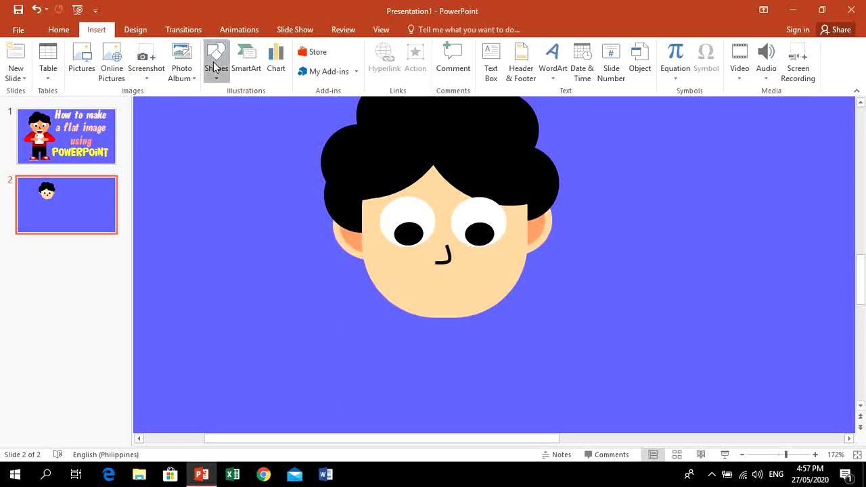
pyautogui.click(217, 68)
pyautogui.click(261, 104)
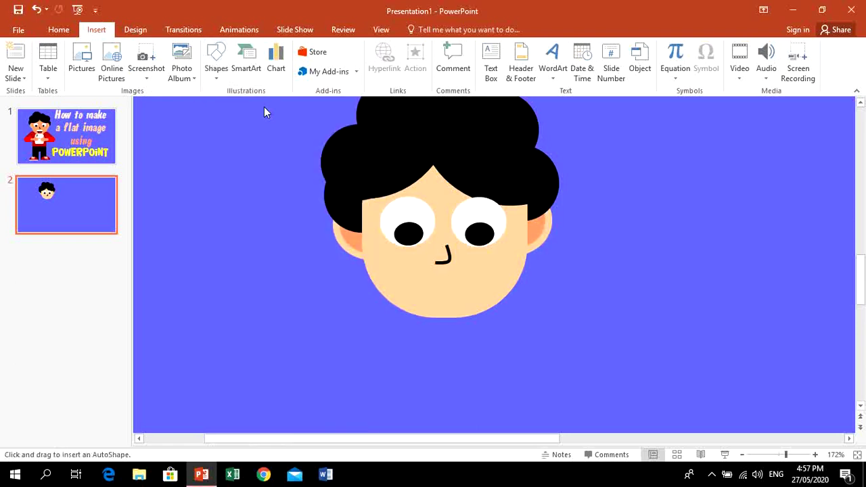
pyautogui.moveTo(211, 249); pyautogui.dragTo(302, 327)
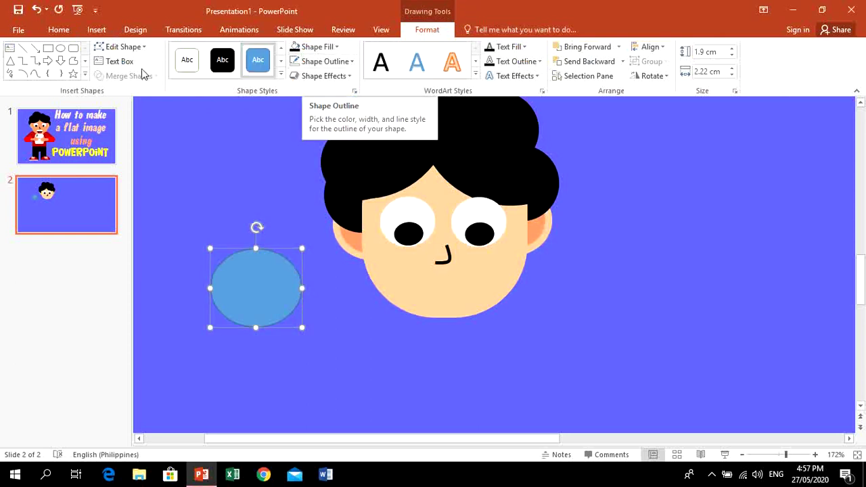
# Step: Draw a rectangle about 1.81 cm high and 3.53 cm wide and position it over the upper half of the oval
pyautogui.click(46, 50)
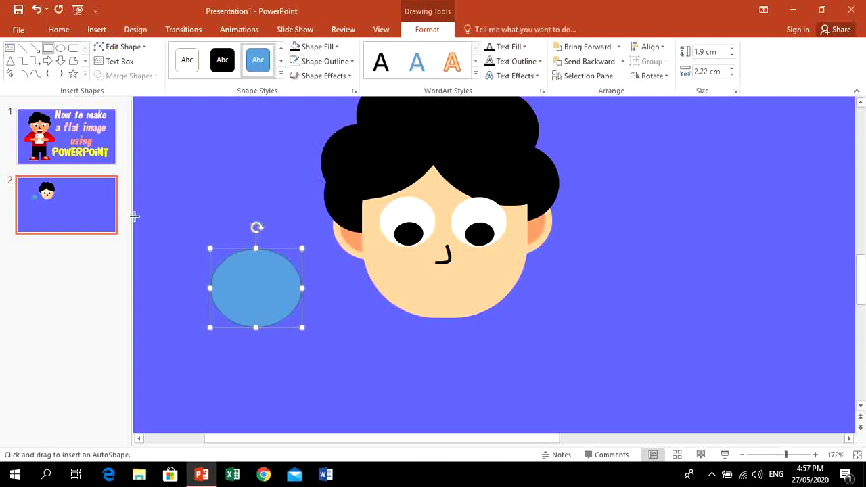
pyautogui.moveTo(183, 210); pyautogui.dragTo(329, 283)
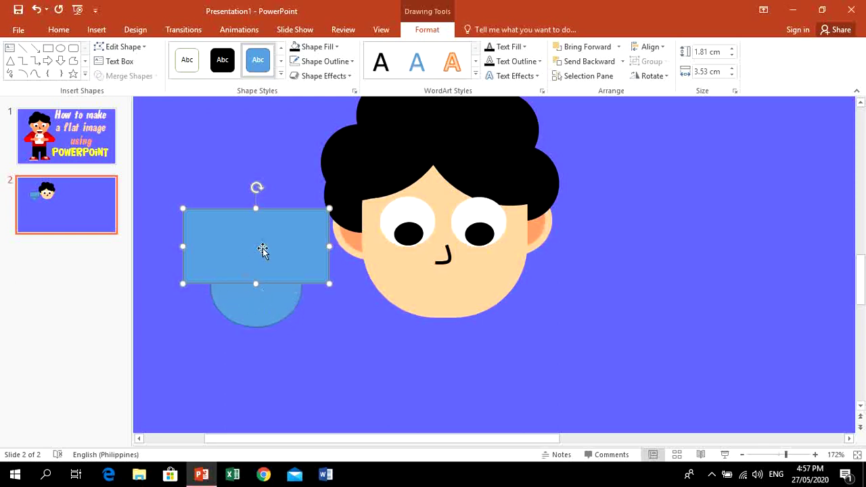
pyautogui.moveTo(263, 250); pyautogui.dragTo(264, 251)
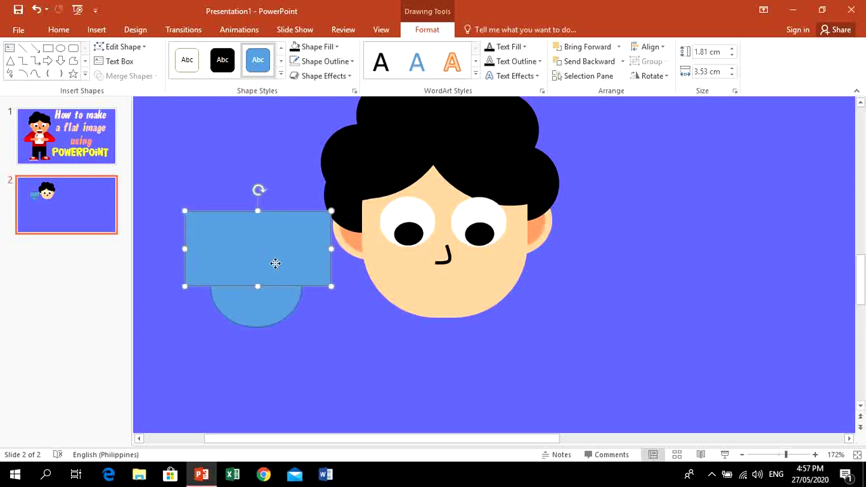
# Step: Try to subtract the oval from the rectangle by selecting the rectangle first, and undo that subtraction
pyautogui.click(294, 333)
pyautogui.moveTo(319, 331); pyautogui.dragTo(181, 108)
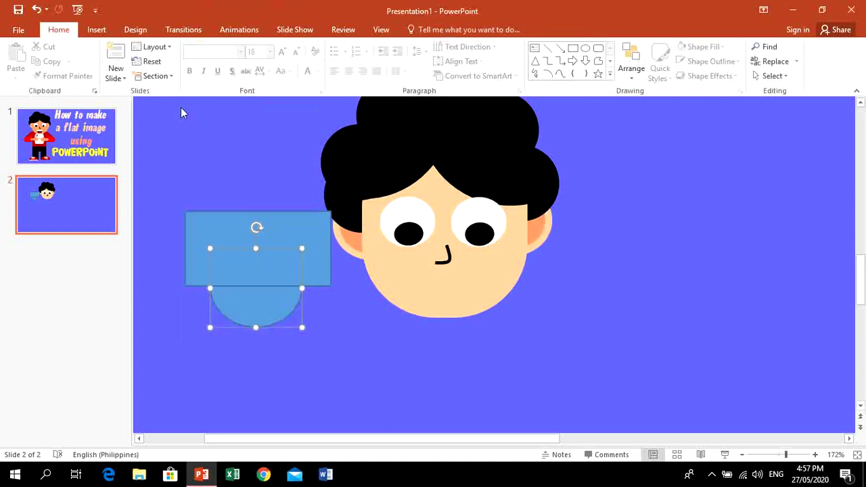
pyautogui.click(219, 225)
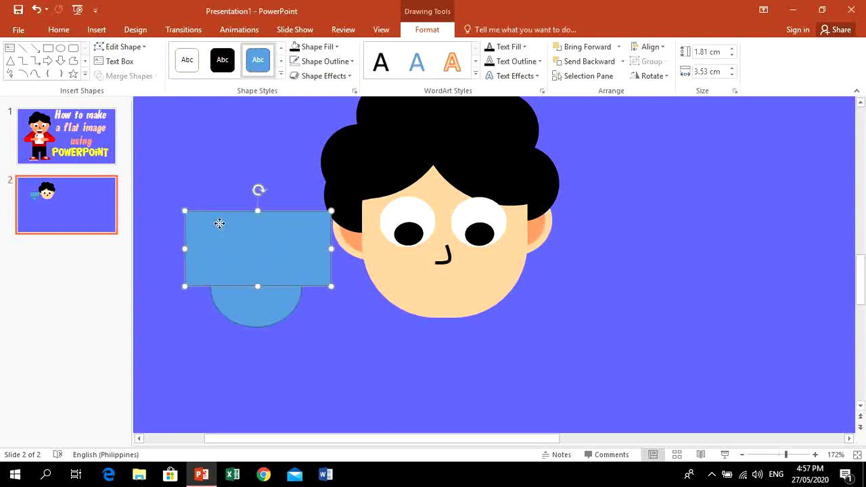
pyautogui.keyDown('shift'); pyautogui.click(277, 315); pyautogui.keyUp('shift')
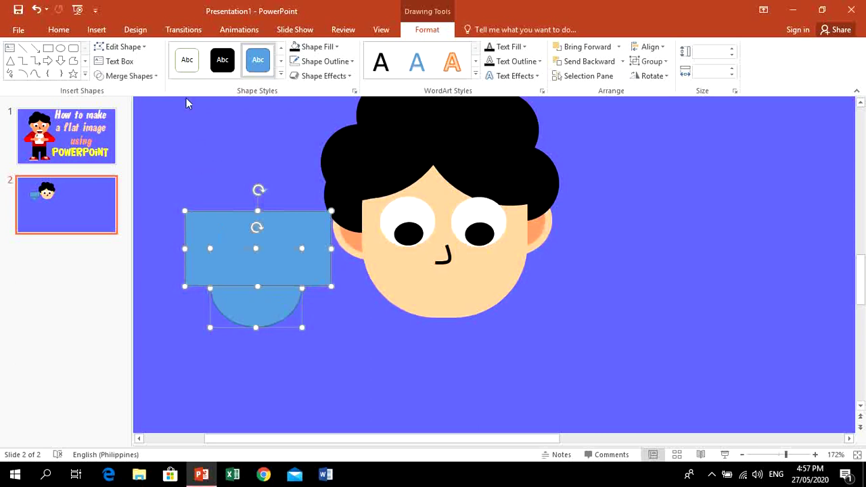
pyautogui.click(156, 77)
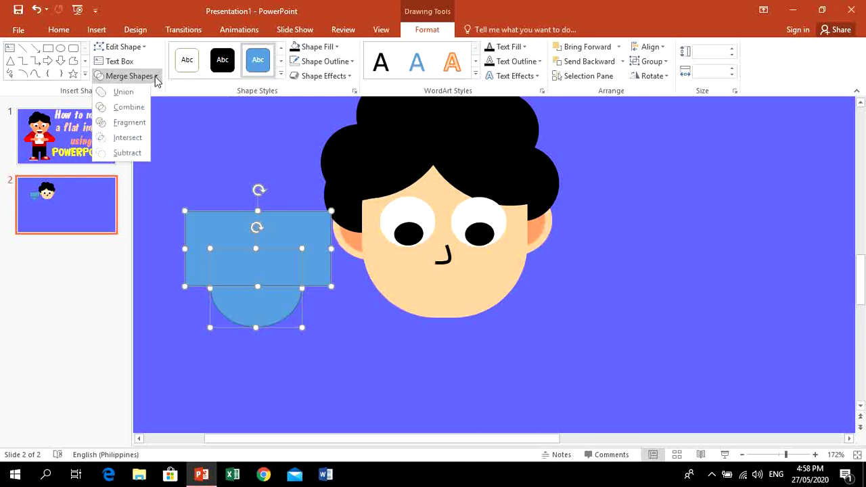
pyautogui.click(131, 150)
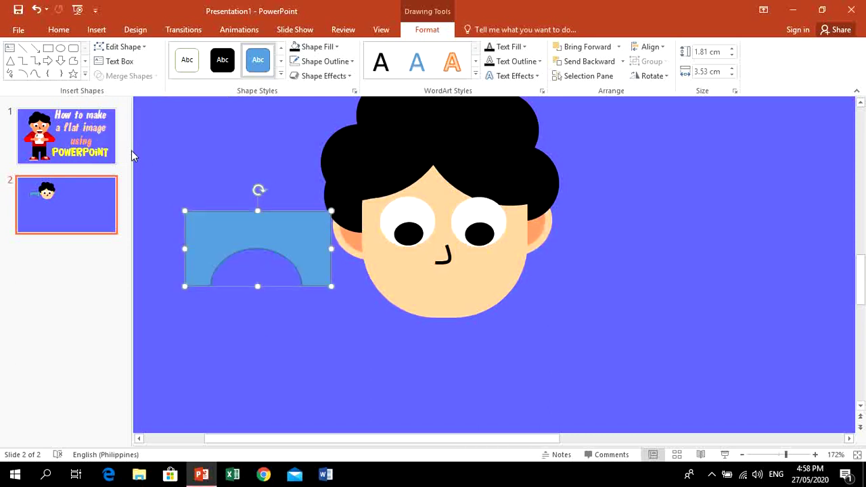
pyautogui.click(35, 10)
pyautogui.click(360, 368)
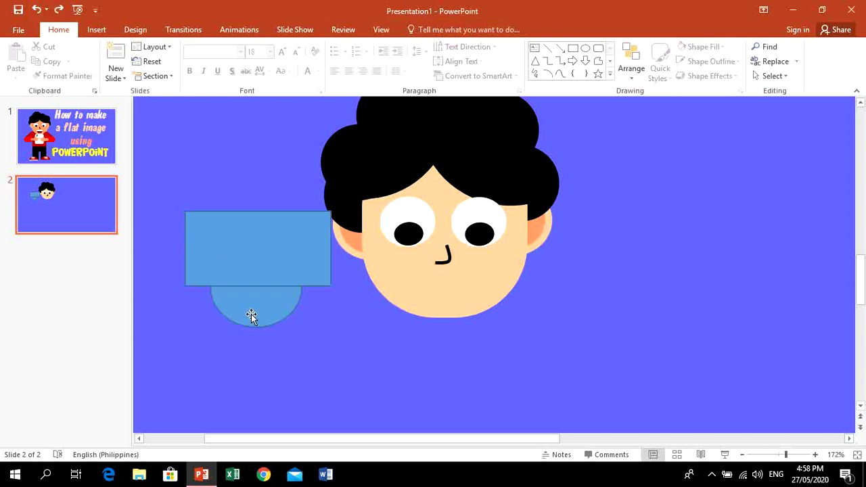
# Step: Subtract the rectangle from the oval, selecting the oval first, to make a half-oval about 1 by 2.22 cm
pyautogui.click(251, 314)
pyautogui.keyDown('shift'); pyautogui.click(297, 231); pyautogui.keyUp('shift')
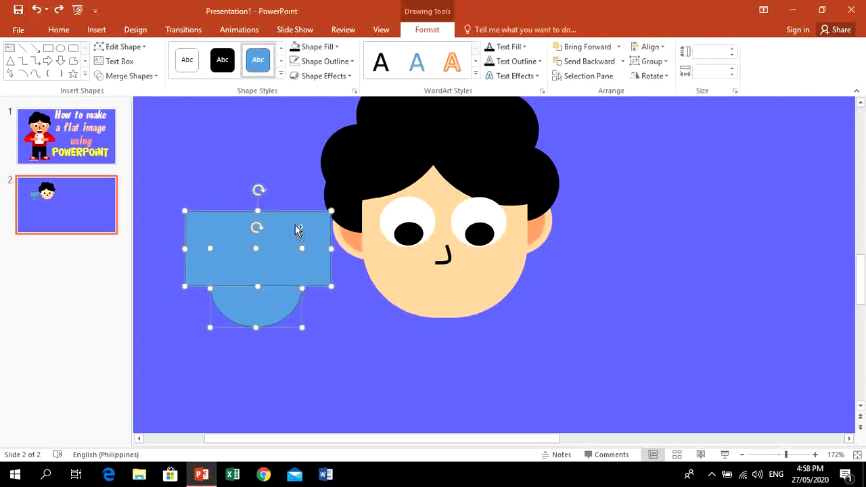
pyautogui.click(140, 77)
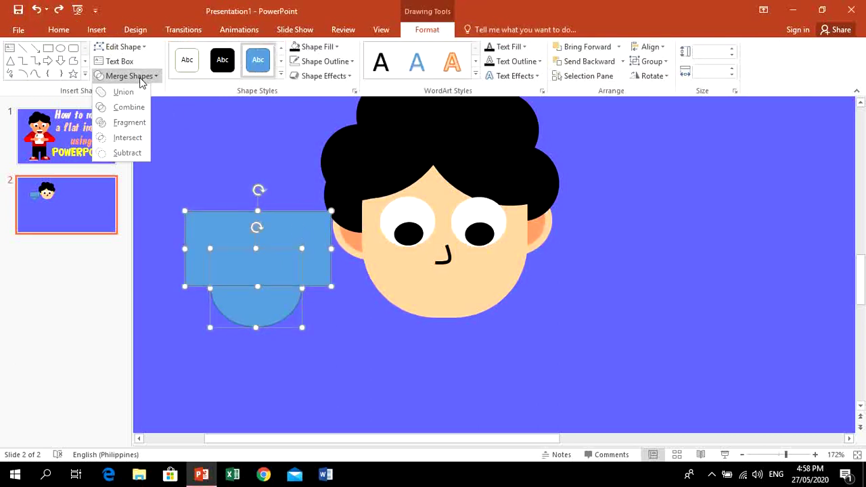
pyautogui.click(128, 153)
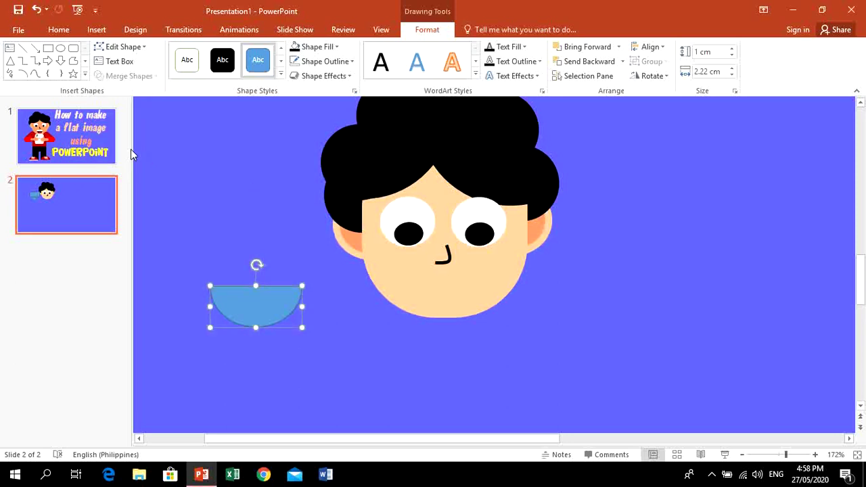
# Step: Move the half-oval up a little, duplicate it and place the copy below the original
pyautogui.moveTo(282, 297); pyautogui.dragTo(274, 252)
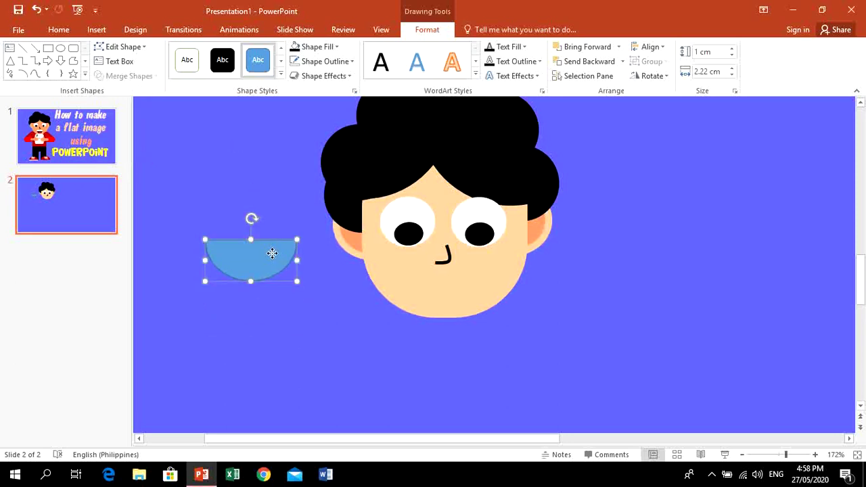
pyautogui.hotkey('ctrl', 'd')
pyautogui.moveTo(273, 254); pyautogui.dragTo(263, 320)
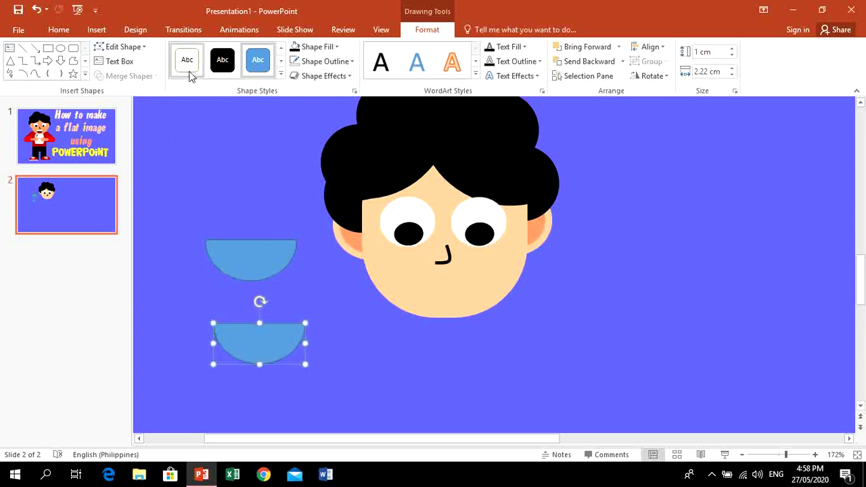
# Step: Insert a 2.54 by 2.54 cm square and position it over the lower part of the half-oval copy, leaving a thin top strip uncovered
pyautogui.click(50, 51)
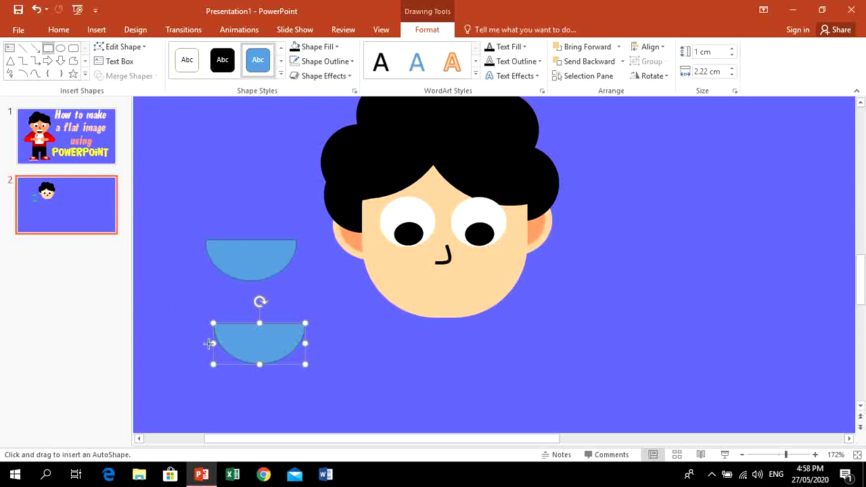
pyautogui.click(200, 342)
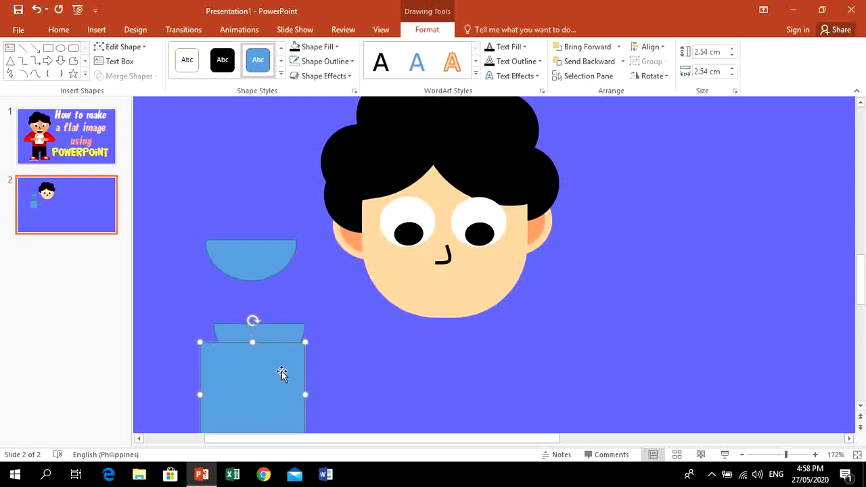
pyautogui.moveTo(282, 373); pyautogui.dragTo(287, 364)
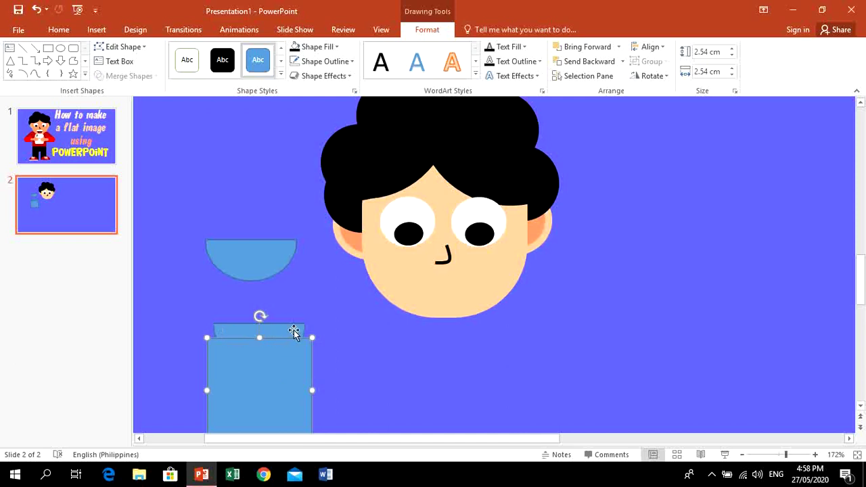
pyautogui.moveTo(291, 359); pyautogui.dragTo(291, 358)
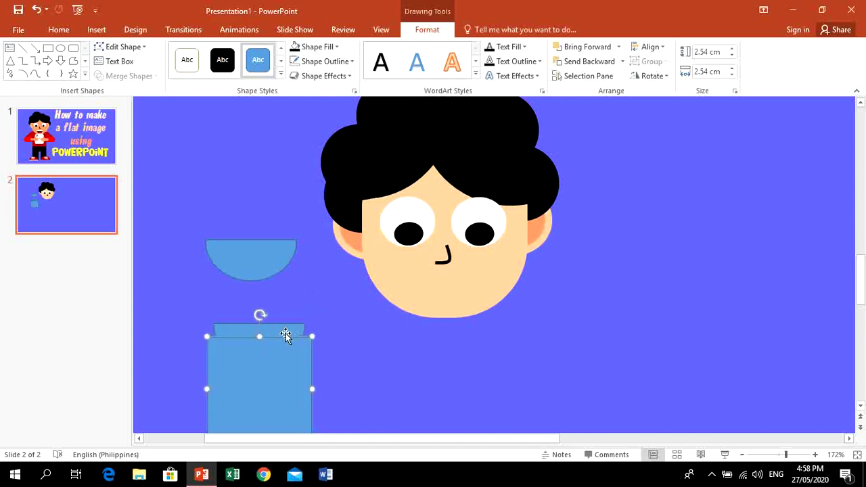
# Step: Subtract the square from the lower half-oval copy, selecting the half-oval first, to leave a thin strip about 0.33 by 2.22 cm
pyautogui.click(286, 329)
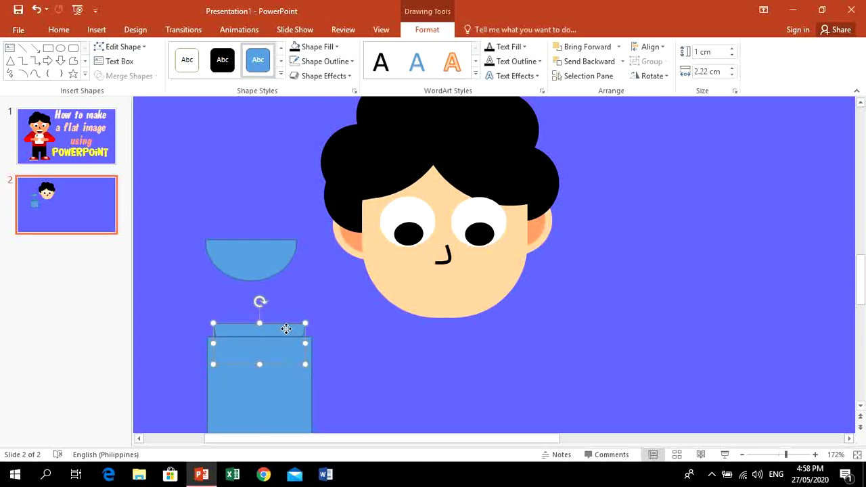
pyautogui.keyDown('shift'); pyautogui.click(299, 389); pyautogui.keyUp('shift')
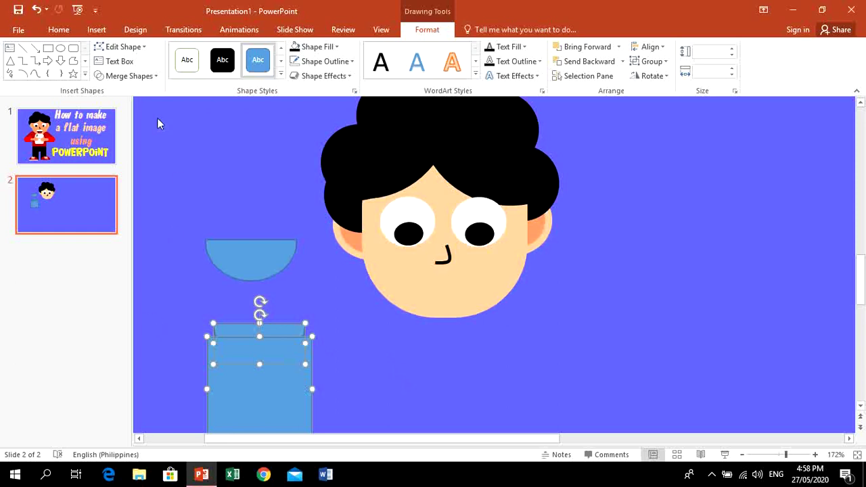
pyautogui.click(126, 79)
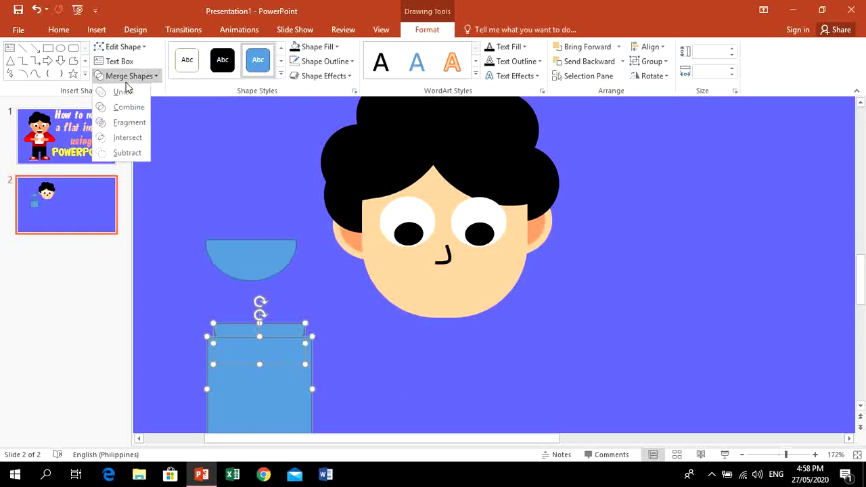
pyautogui.click(128, 153)
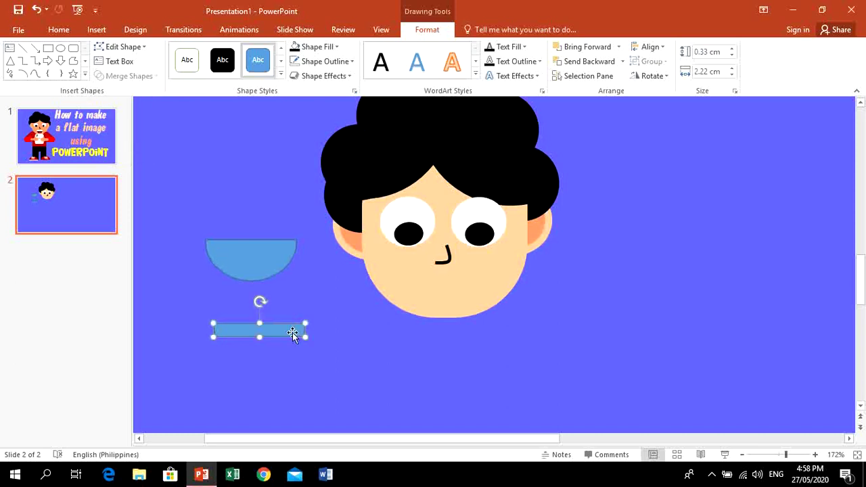
# Step: Move the thin strip above the half-oval, and place a duplicate of the half-oval below the original
pyautogui.moveTo(292, 332); pyautogui.dragTo(267, 163)
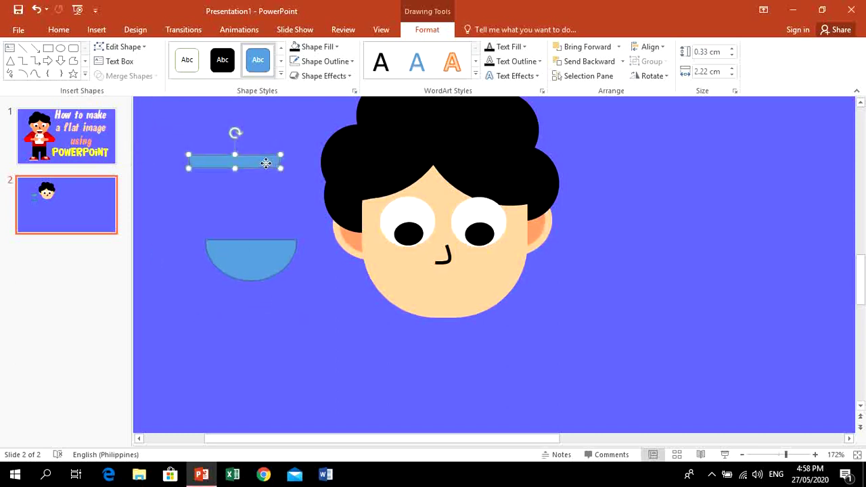
pyautogui.click(259, 264)
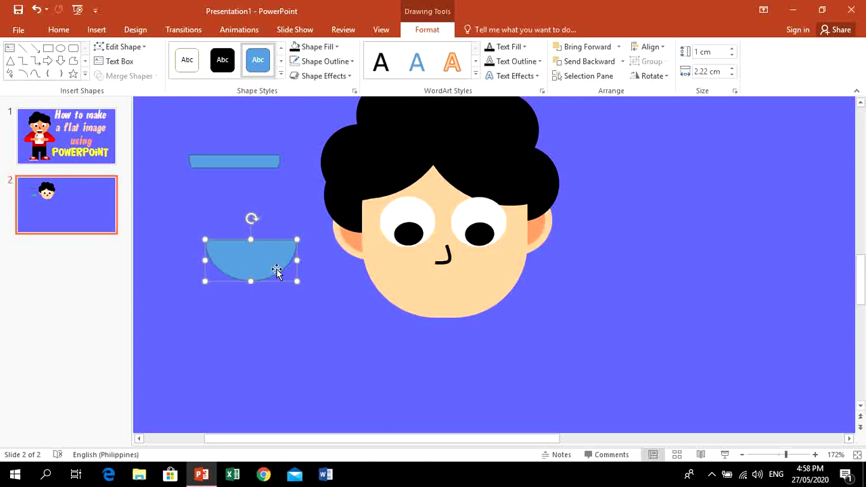
pyautogui.moveTo(270, 272); pyautogui.dragTo(294, 337)
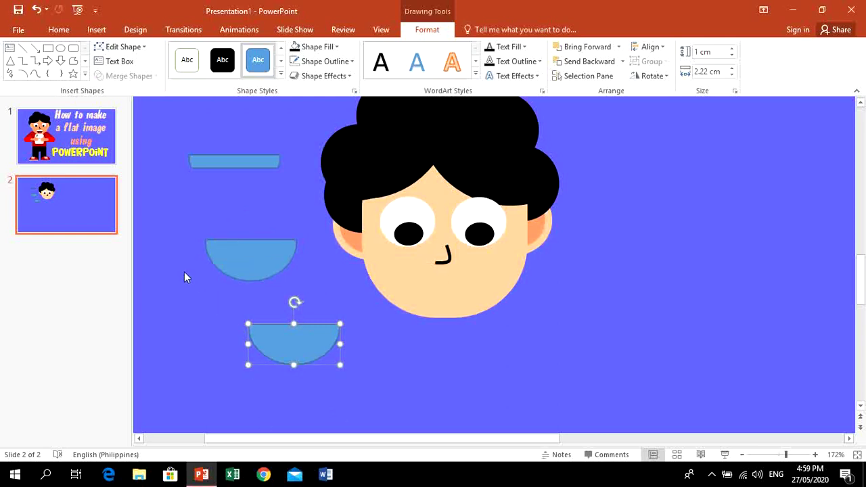
pyautogui.click(60, 50)
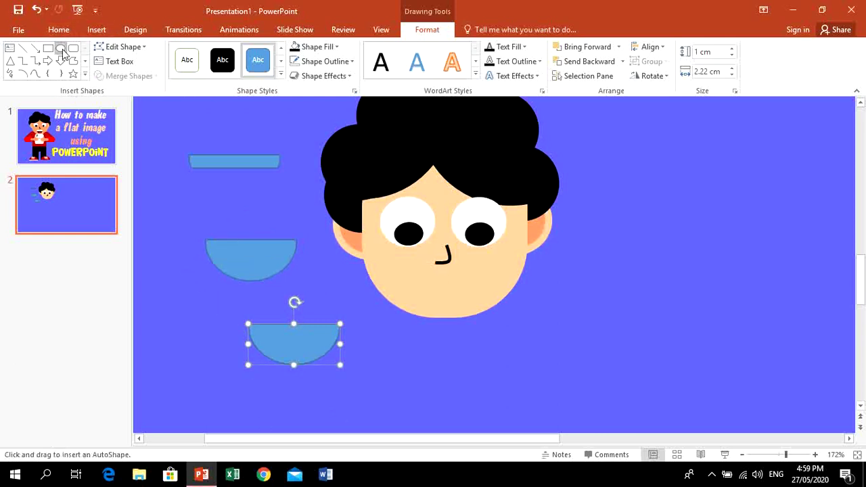
pyautogui.press('Escape')
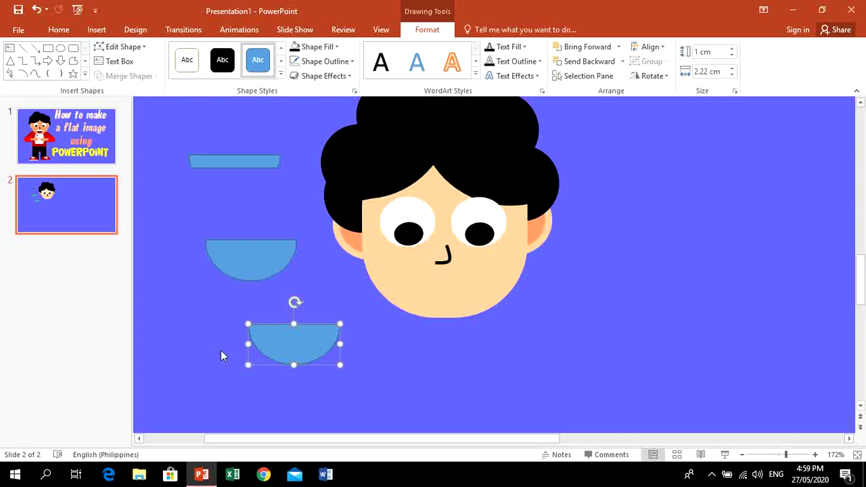
pyautogui.moveTo(221, 354); pyautogui.dragTo(320, 425)
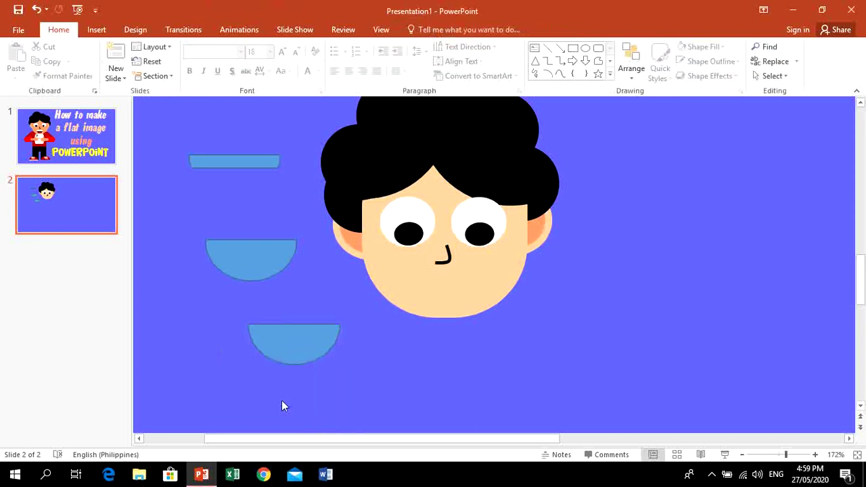
# Step: Insert an oval about 1.99 by 2.17 cm and position it over the lower part of the half-oval copy
pyautogui.click(103, 25)
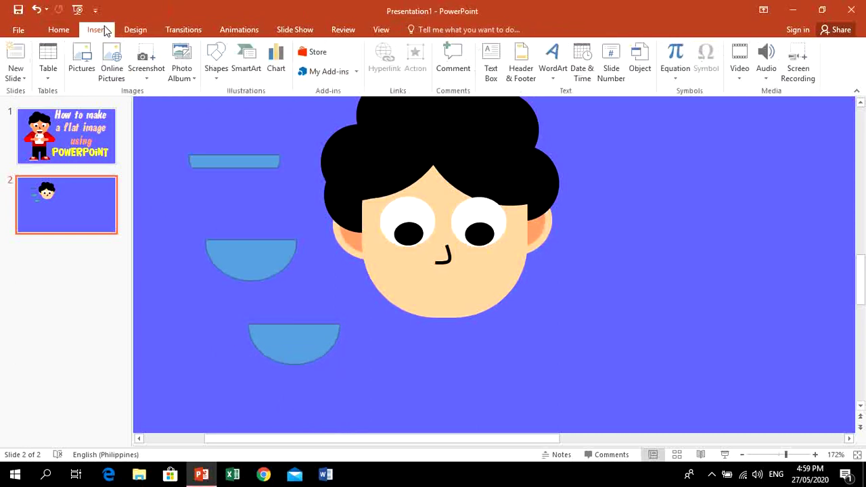
pyautogui.click(216, 58)
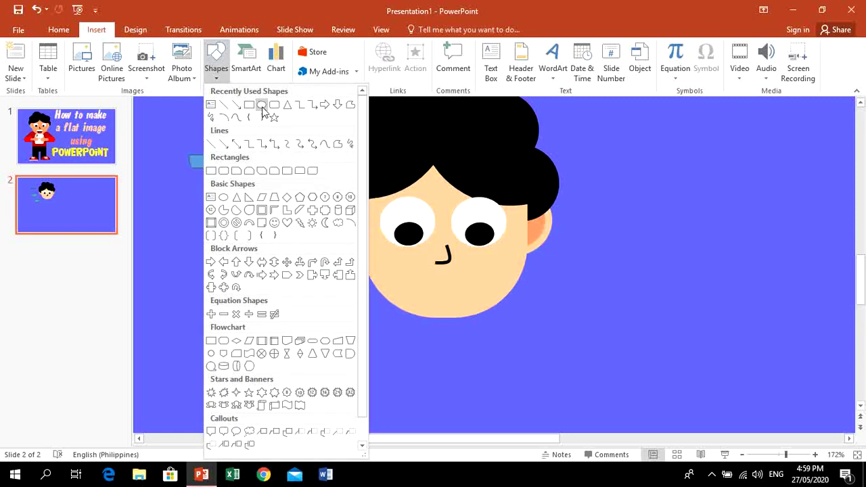
pyautogui.click(264, 111)
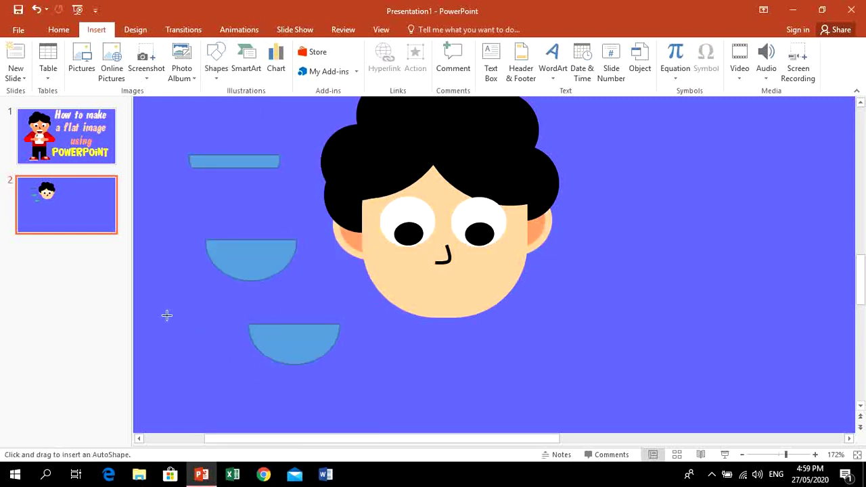
pyautogui.moveTo(167, 315); pyautogui.dragTo(250, 396)
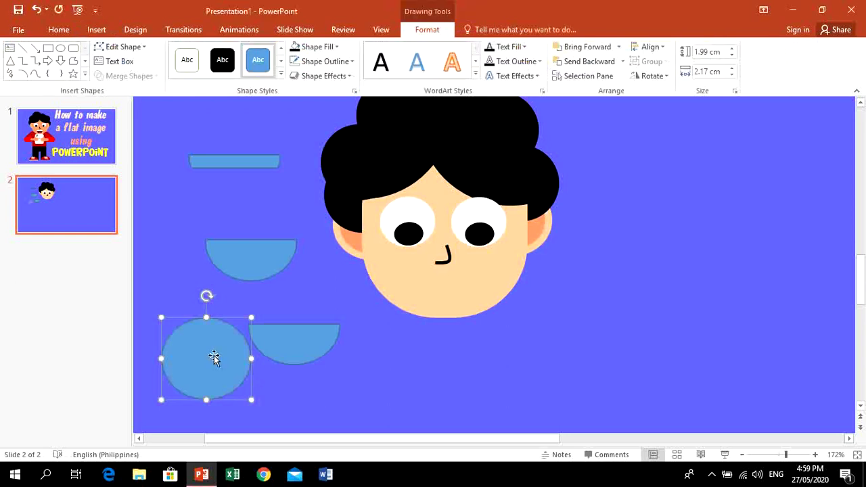
pyautogui.moveTo(214, 357)
pyautogui.mouseDown()
pyautogui.moveTo(289, 388)
pyautogui.moveTo(300, 377)
pyautogui.mouseUp()
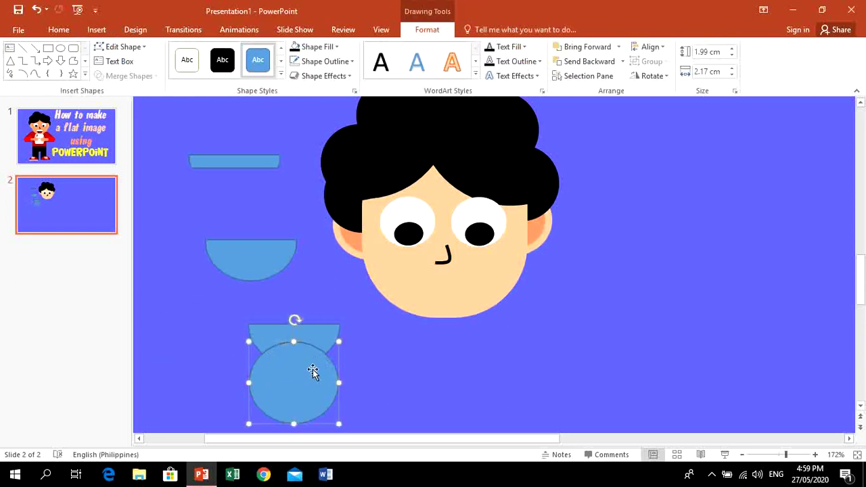
# Step: Intersect the half-oval copy with the oval to make a lens-shaped tongue about 0.57 by 1.54 cm
pyautogui.press('Escape')
pyautogui.click(312, 370)
pyautogui.click(321, 326)
pyautogui.keyDown('shift'); pyautogui.click(322, 385); pyautogui.keyUp('shift')
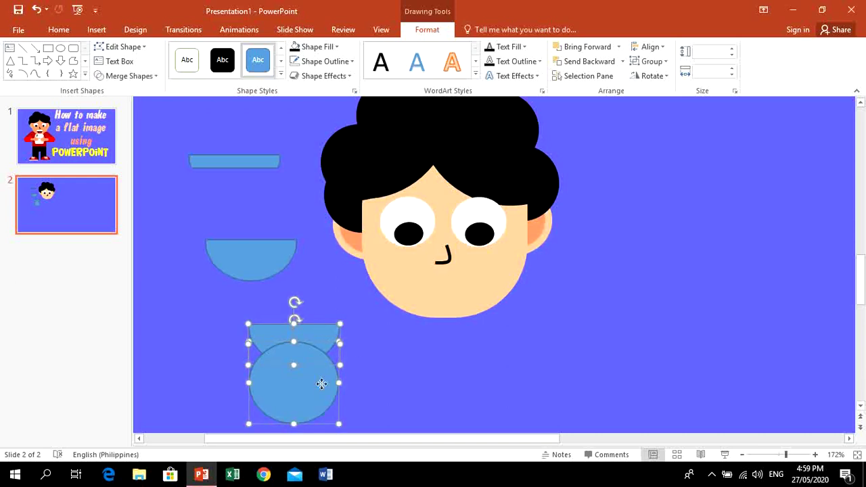
pyautogui.click(154, 79)
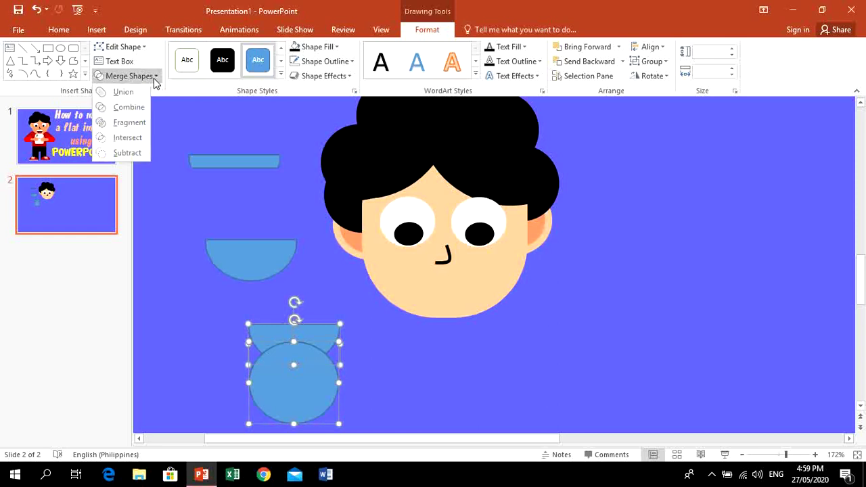
pyautogui.click(138, 144)
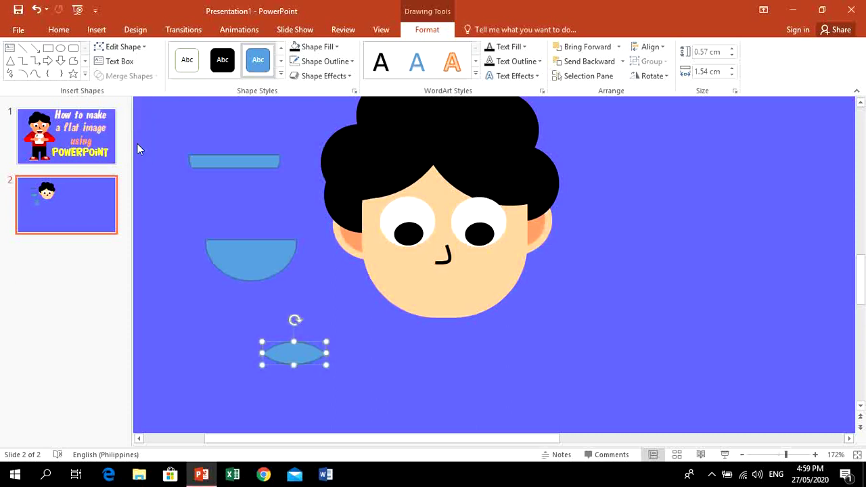
# Step: Remove the outline of the half-oval and fill it with black
pyautogui.click(261, 262)
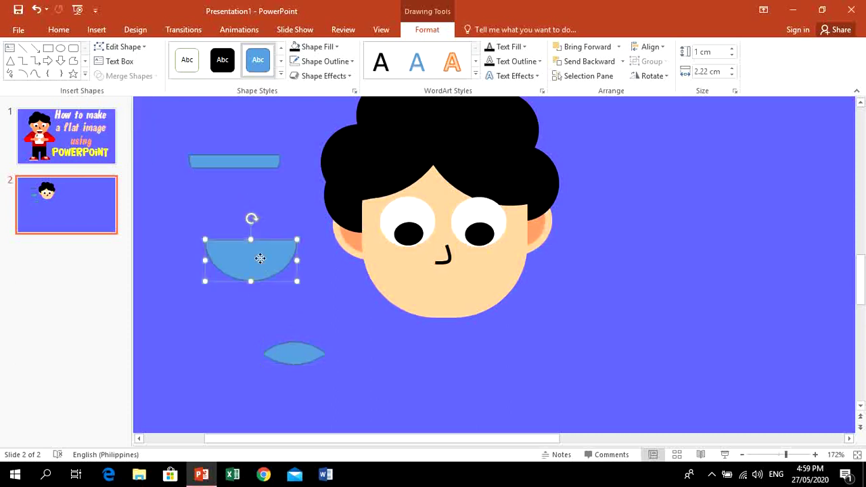
pyautogui.click(355, 63)
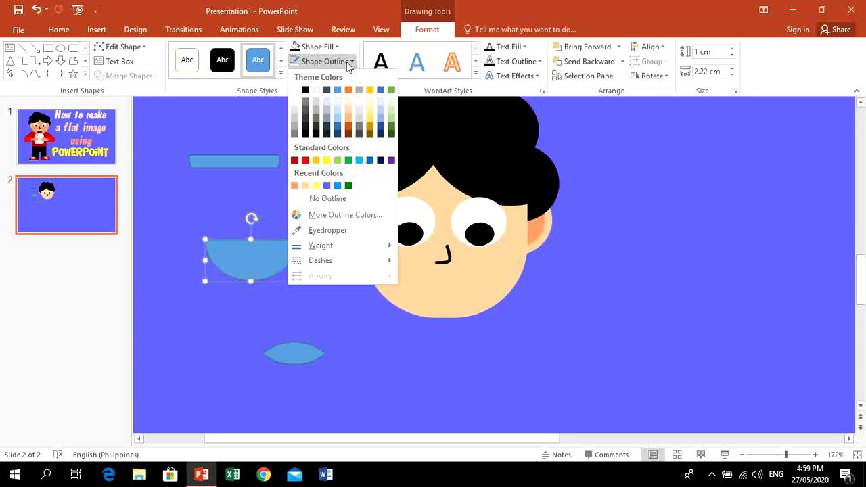
pyautogui.click(344, 197)
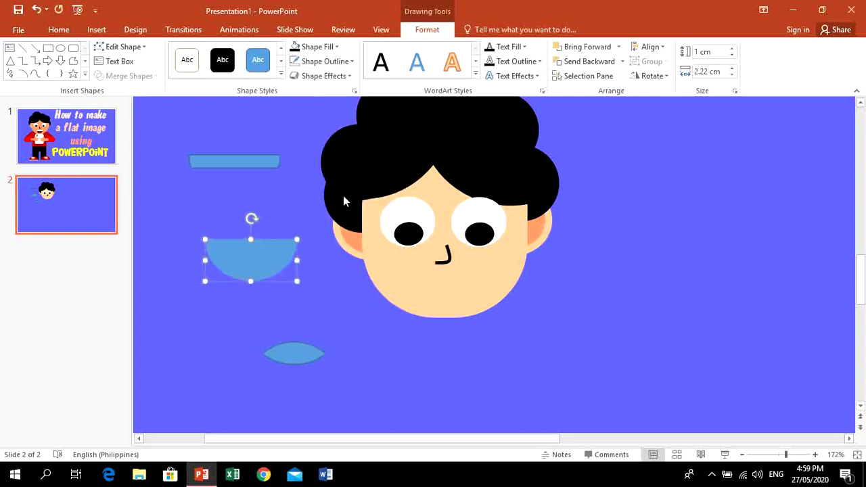
pyautogui.click(335, 47)
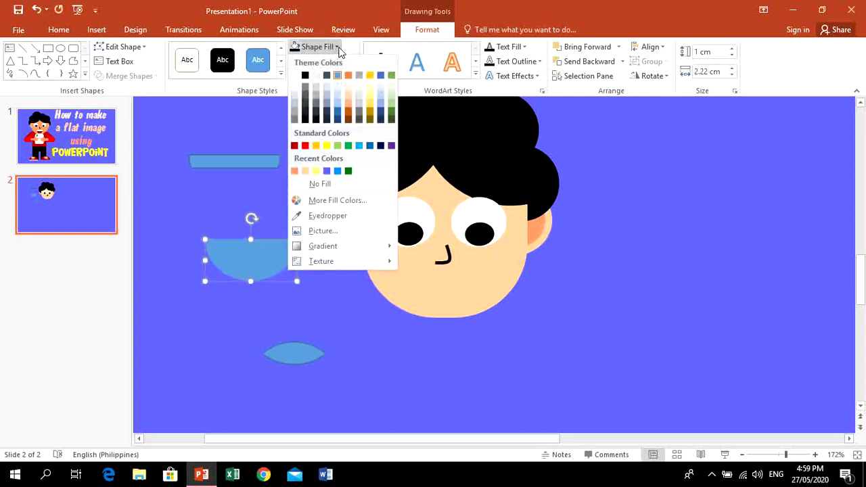
pyautogui.click(305, 76)
# Step: Remove the outline of the thin strip and fill it with white for the teeth
pyautogui.click(249, 159)
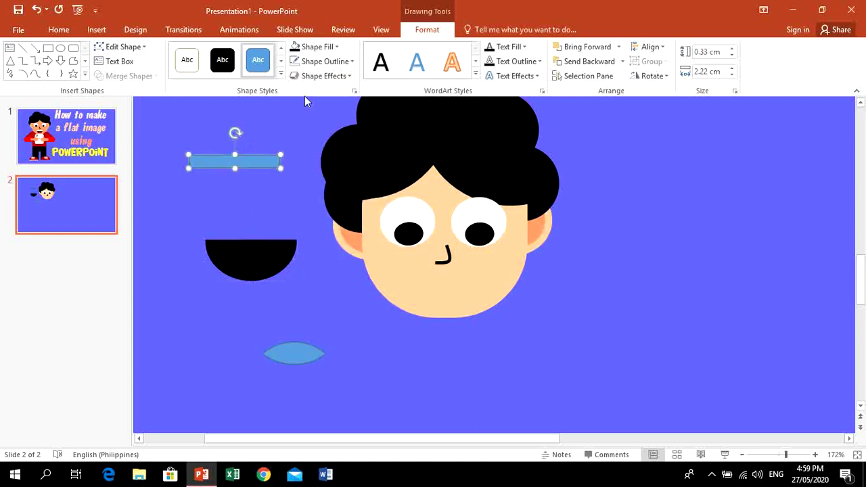
pyautogui.click(338, 61)
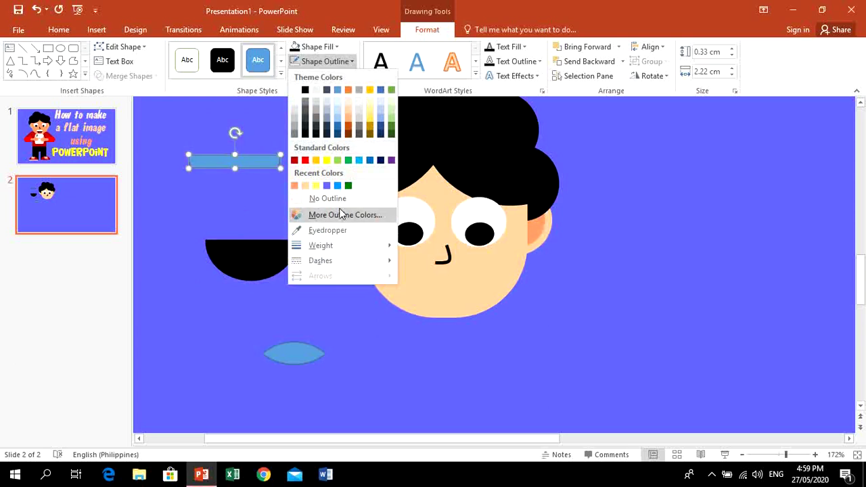
pyautogui.click(336, 198)
pyautogui.click(334, 47)
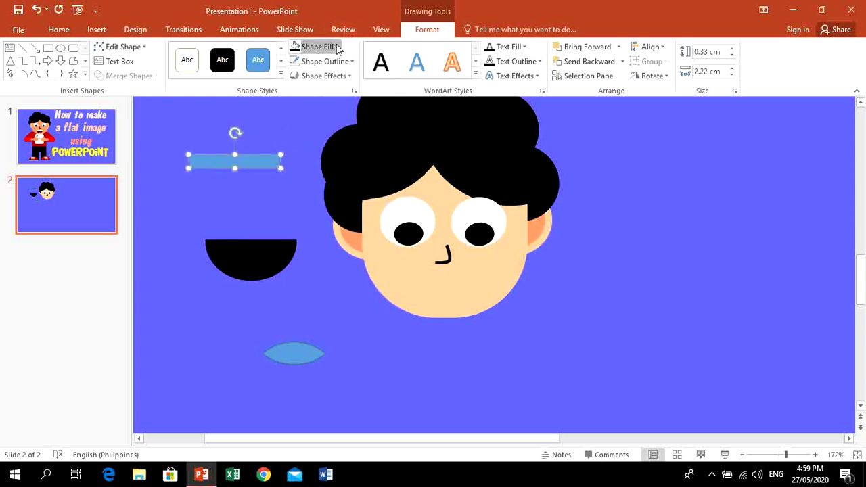
pyautogui.click(293, 75)
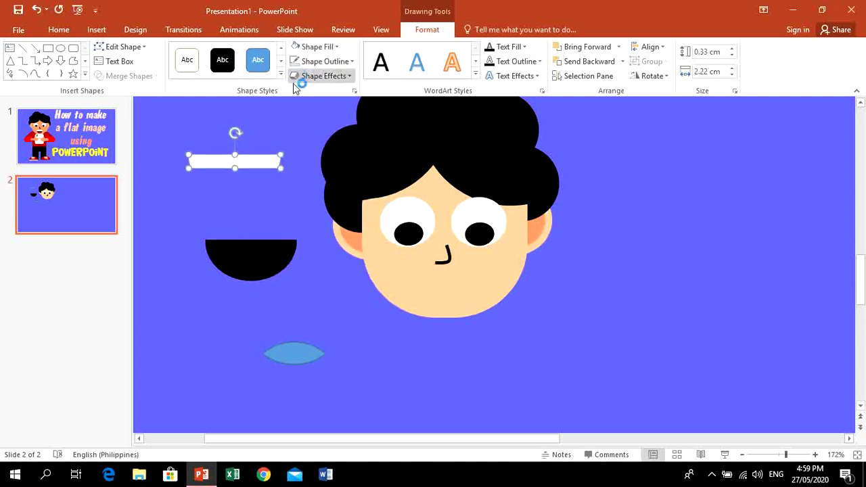
# Step: Remove the outline of the lens-shaped tongue and fill it with standard red
pyautogui.click(290, 361)
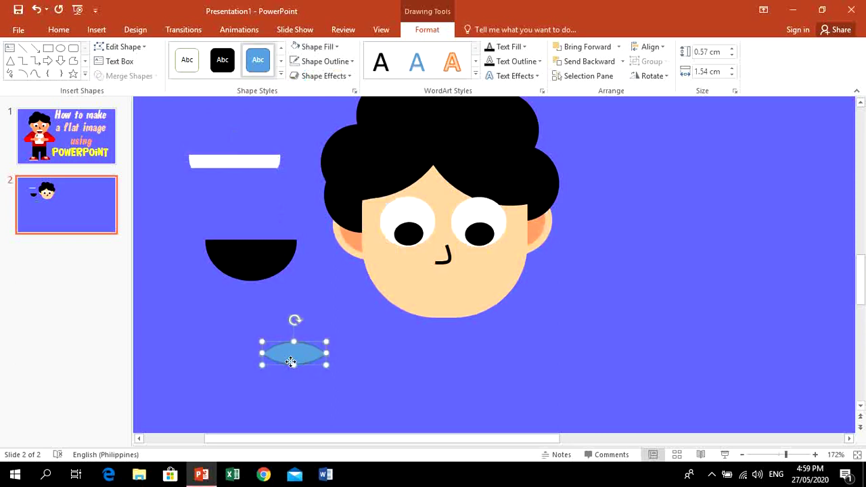
pyautogui.click(351, 61)
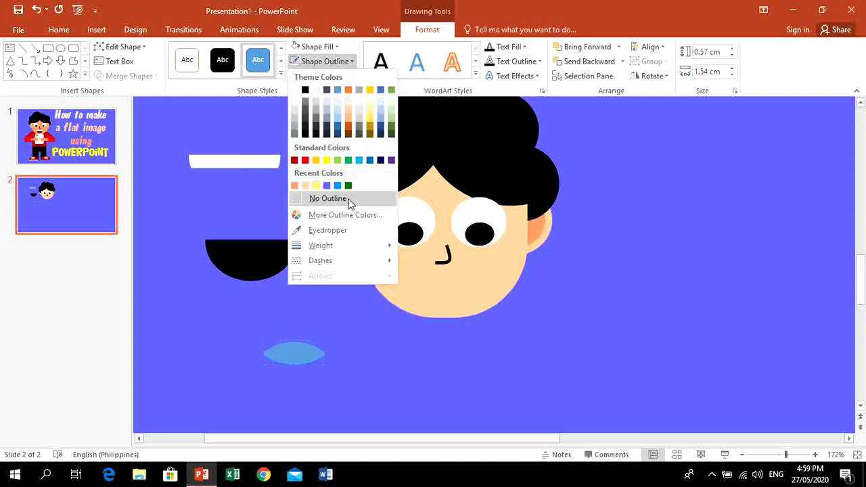
pyautogui.click(348, 198)
pyautogui.click(335, 49)
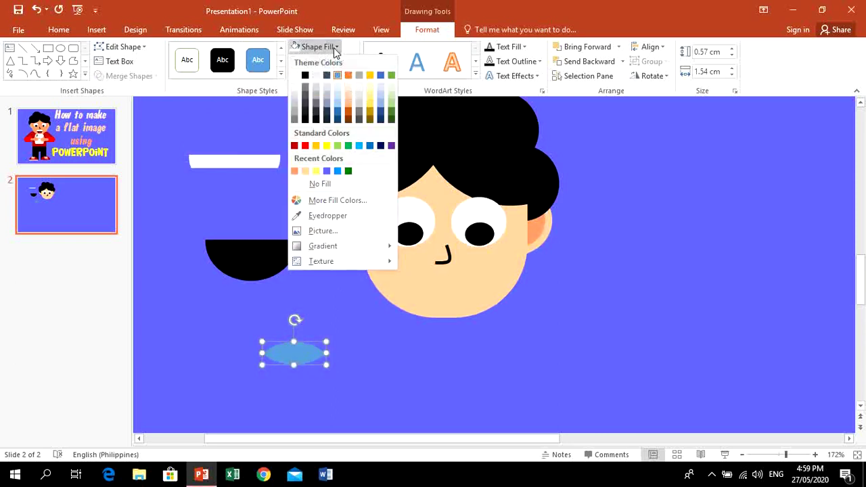
pyautogui.click(305, 146)
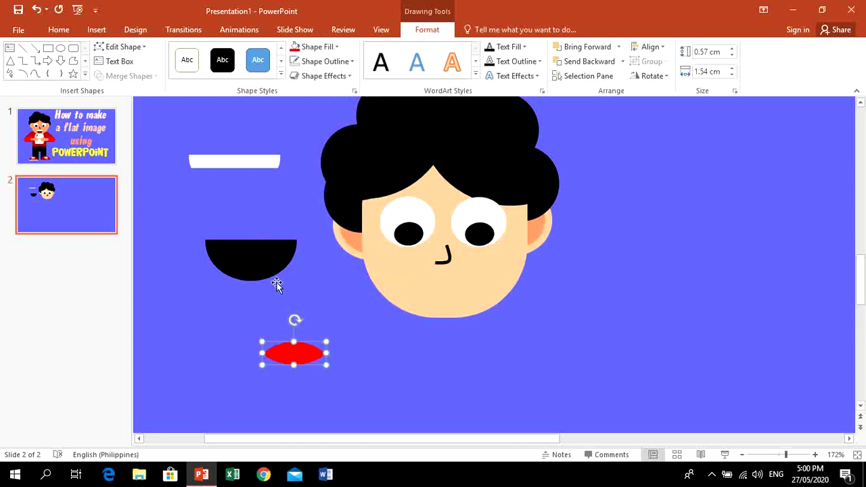
# Step: Assemble the mouth: fit the red tongue to the black half-oval's bottom curve and the white teeth strip along its straight top edge
pyautogui.moveTo(296, 357); pyautogui.dragTo(258, 268)
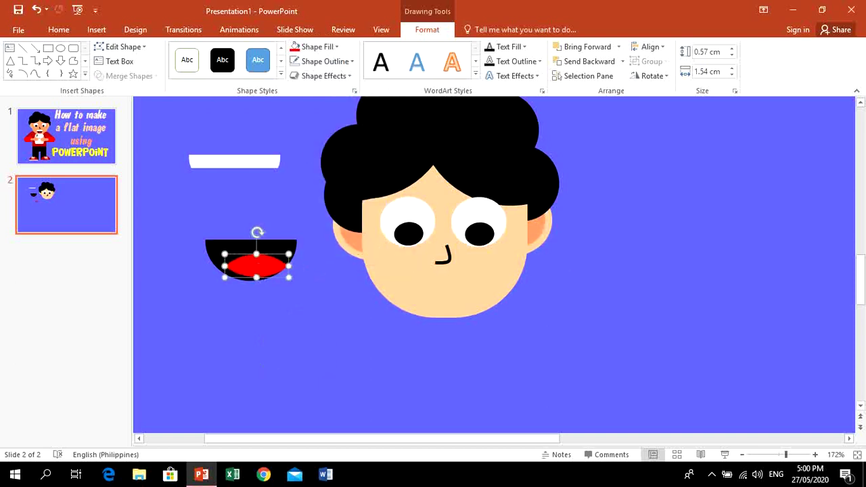
pyautogui.click(794, 455)
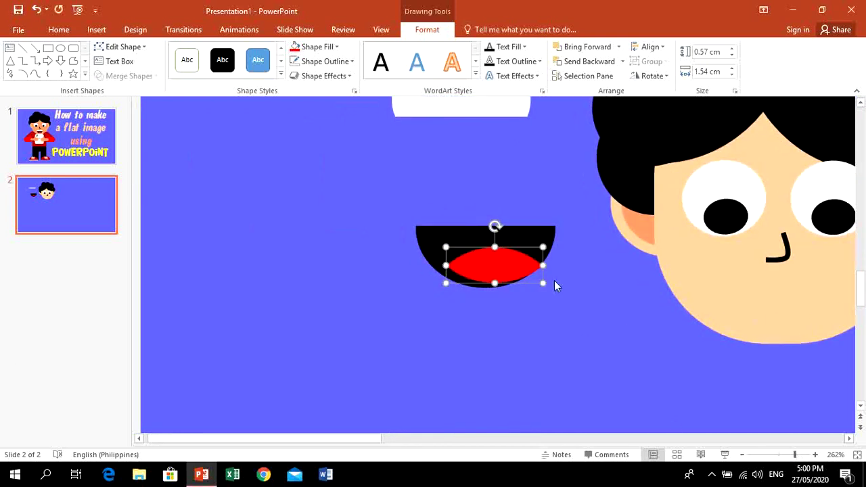
pyautogui.moveTo(491, 261); pyautogui.dragTo(482, 263)
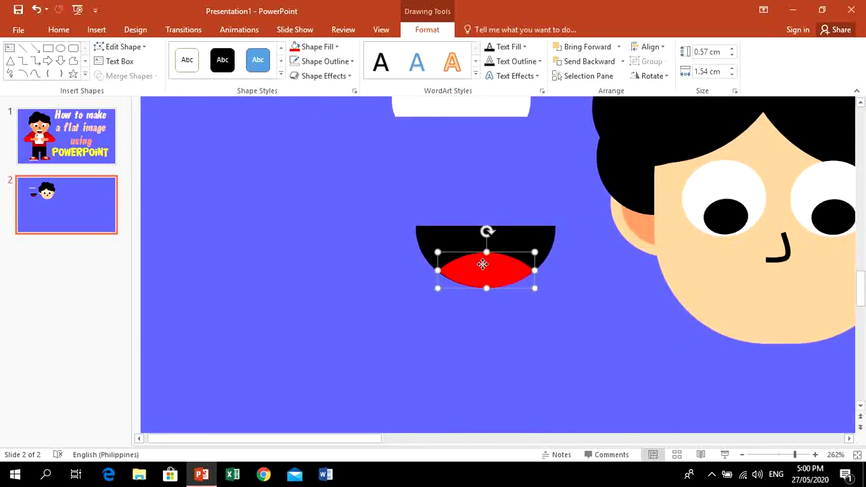
pyautogui.moveTo(489, 109); pyautogui.dragTo(513, 237)
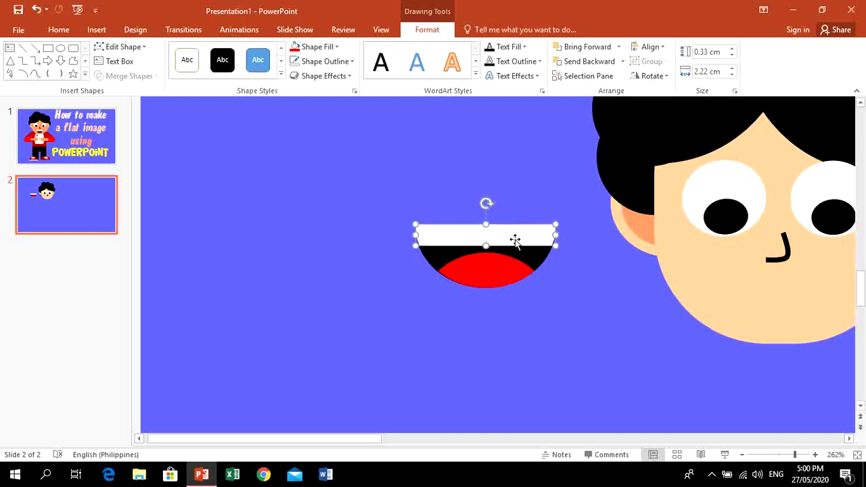
pyautogui.click(574, 301)
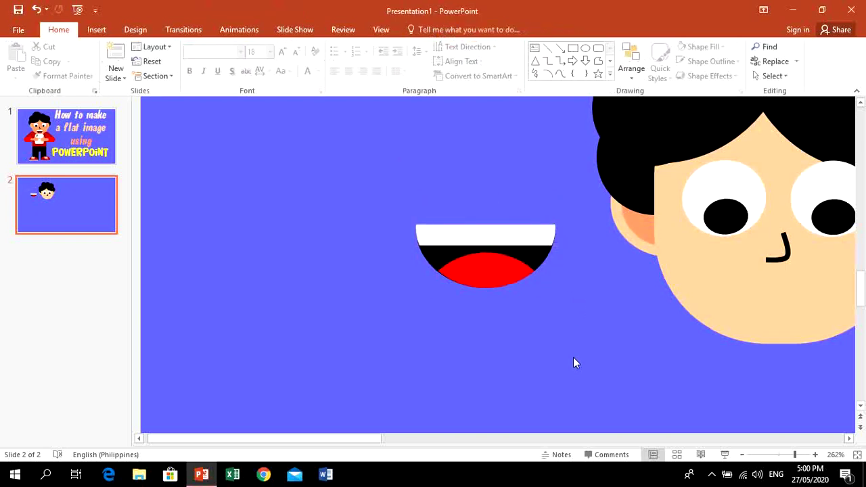
# Step: Group the teeth, tongue and black half-oval into one mouth and place it on the face below the nose
pyautogui.moveTo(572, 363)
pyautogui.mouseDown()
pyautogui.moveTo(433, 241)
pyautogui.moveTo(382, 156)
pyautogui.mouseUp()
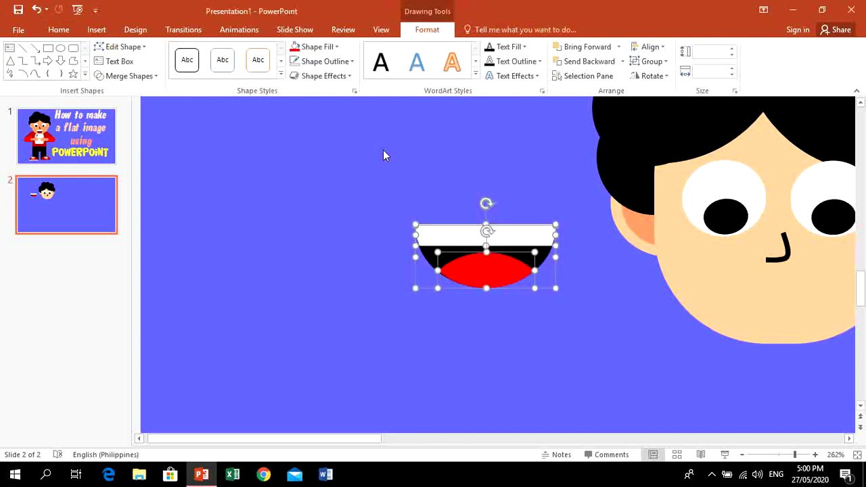
pyautogui.click(664, 62)
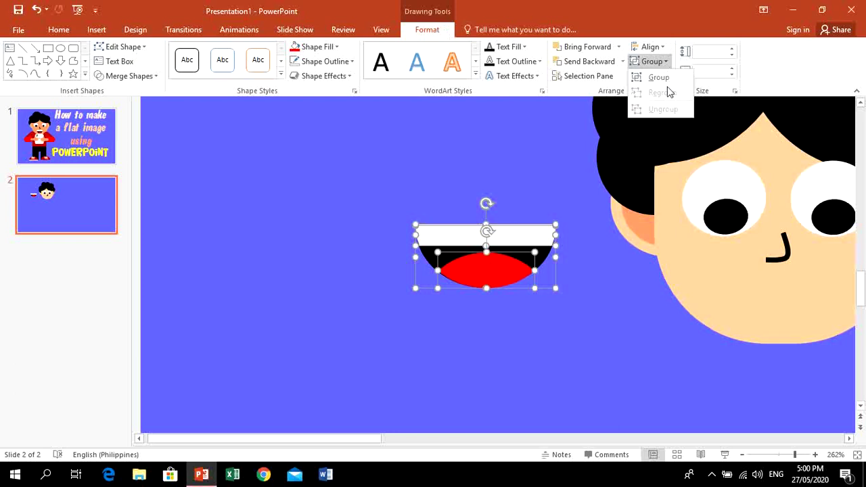
pyautogui.click(658, 77)
pyautogui.moveTo(503, 260); pyautogui.dragTo(470, 176)
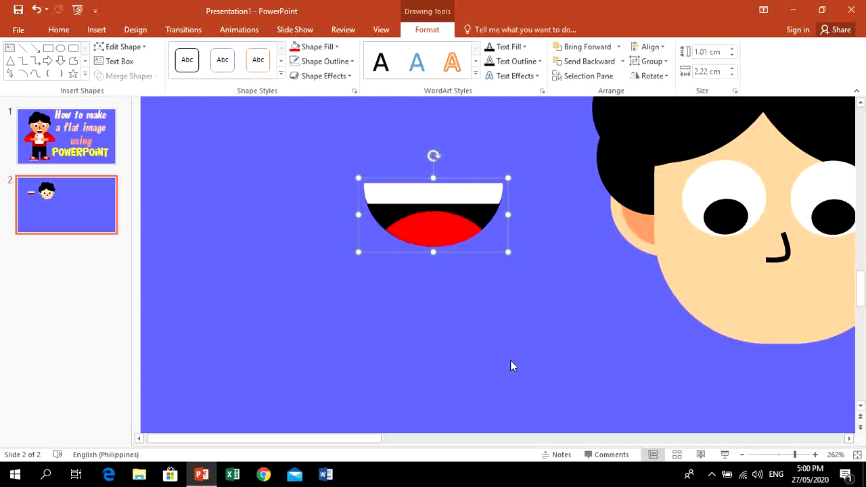
pyautogui.moveTo(377, 439); pyautogui.dragTo(437, 440)
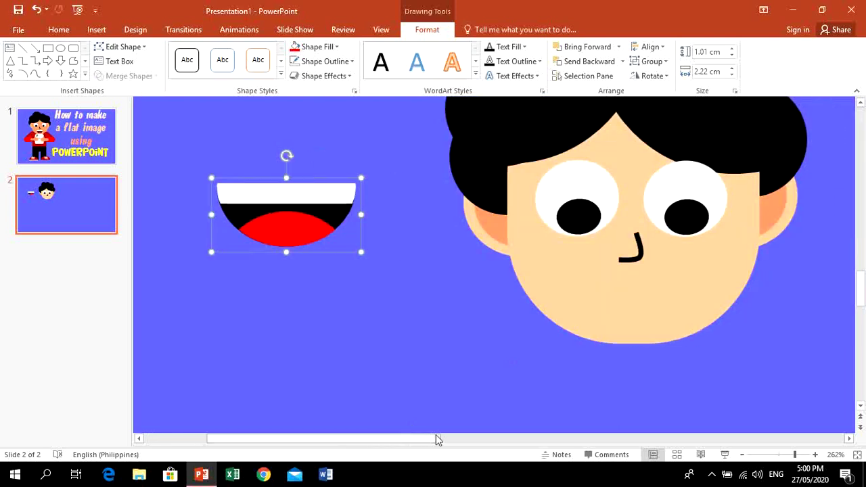
pyautogui.moveTo(266, 207); pyautogui.dragTo(612, 299)
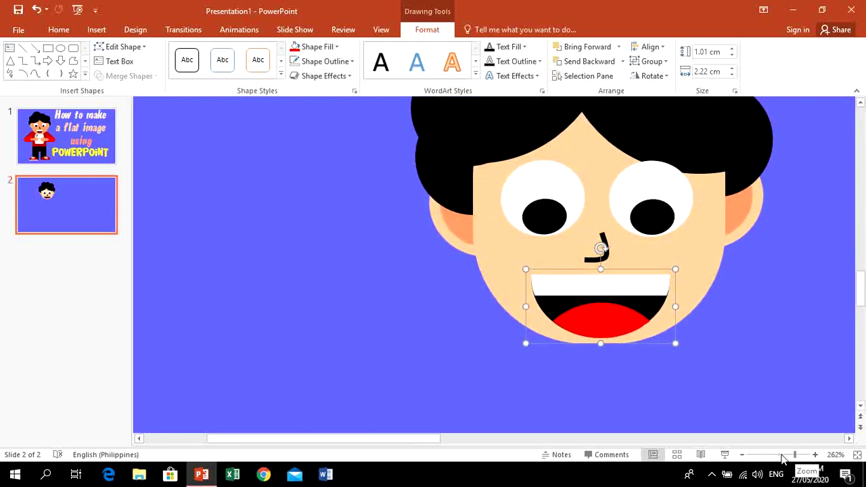
# Step: Shrink the grouped mouth to about 1.93 cm wide and 0.92 cm high so it sits inside the lower face
pyautogui.moveTo(796, 454); pyautogui.dragTo(782, 458)
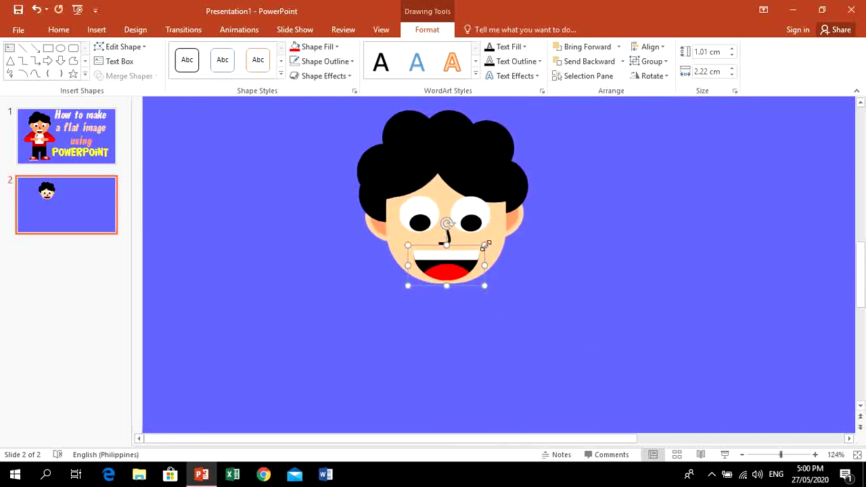
pyautogui.moveTo(483, 244); pyautogui.dragTo(480, 248)
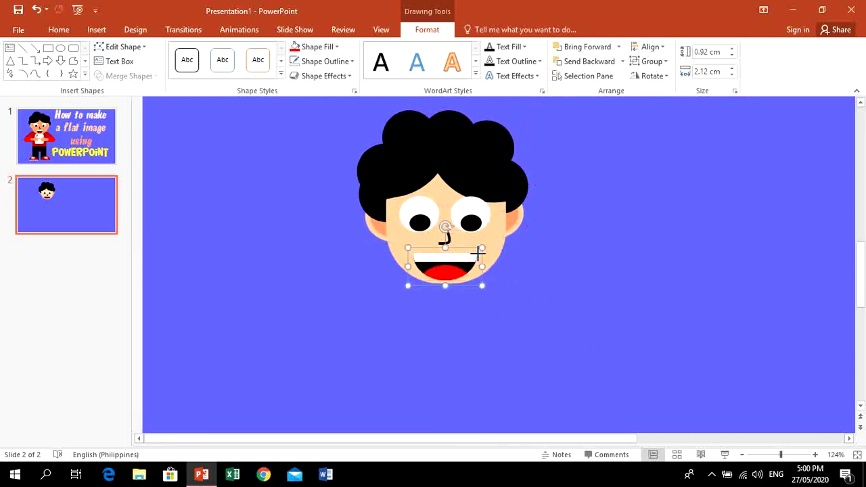
pyautogui.moveTo(407, 248); pyautogui.dragTo(410, 250)
pyautogui.click(554, 273)
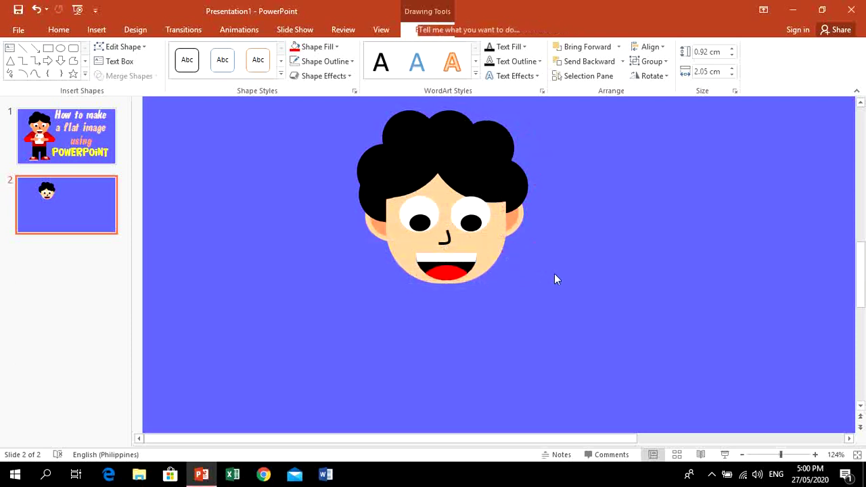
pyautogui.click(464, 265)
pyautogui.moveTo(480, 245); pyautogui.dragTo(477, 248)
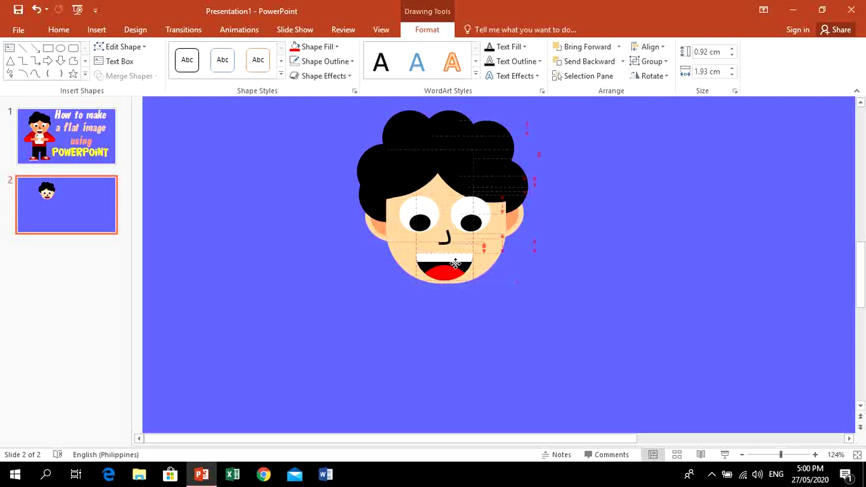
# Step: Select all shapes of the head, including hair, ears, eyes, nose and mouth, and group them into one object
pyautogui.moveTo(576, 280); pyautogui.dragTo(238, 274)
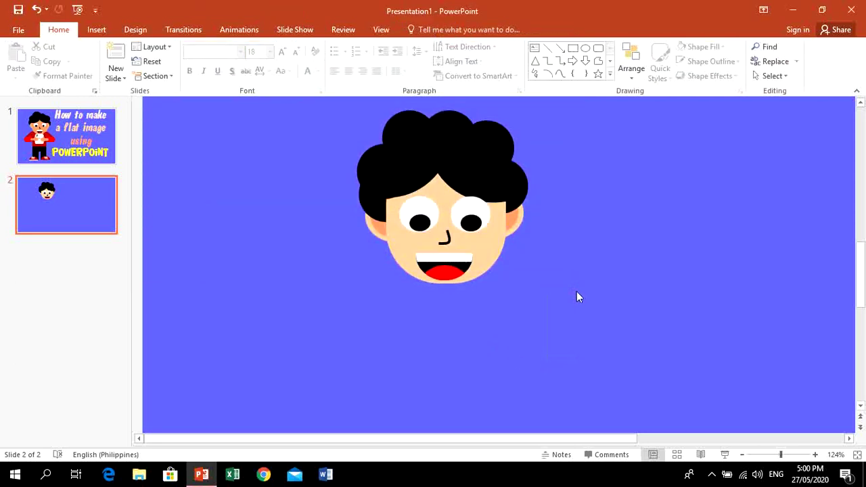
pyautogui.hotkey('ctrl', 'a')
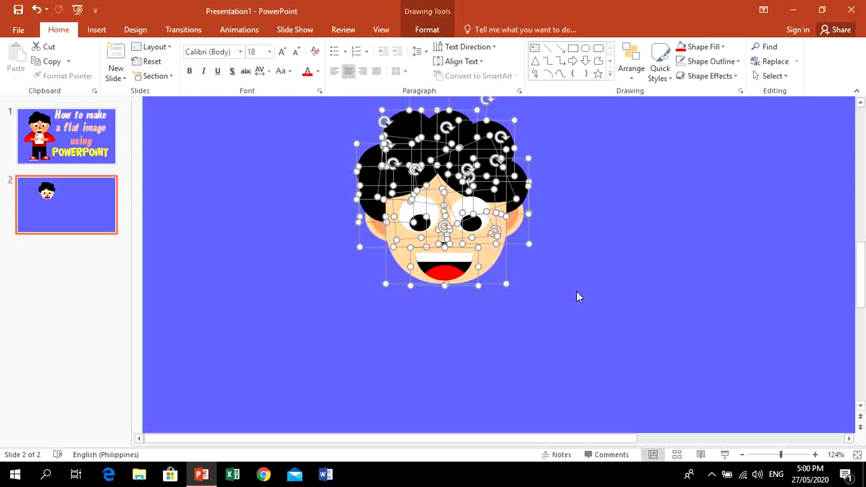
pyautogui.click(433, 30)
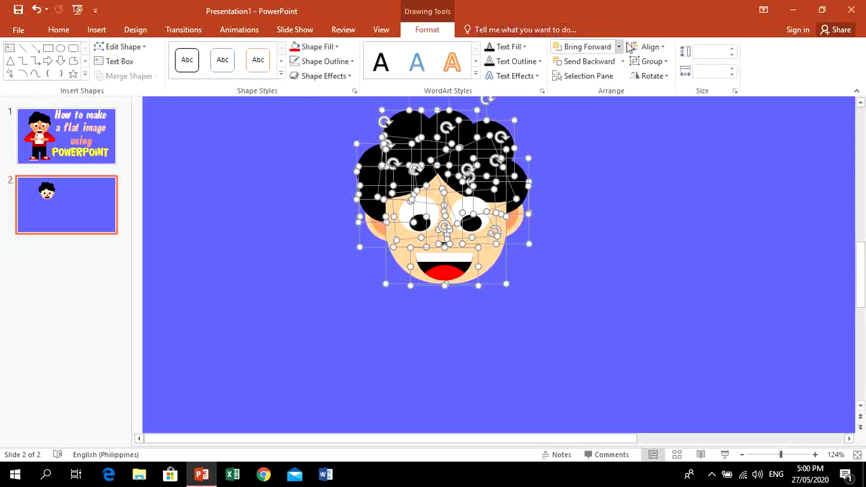
pyautogui.click(651, 62)
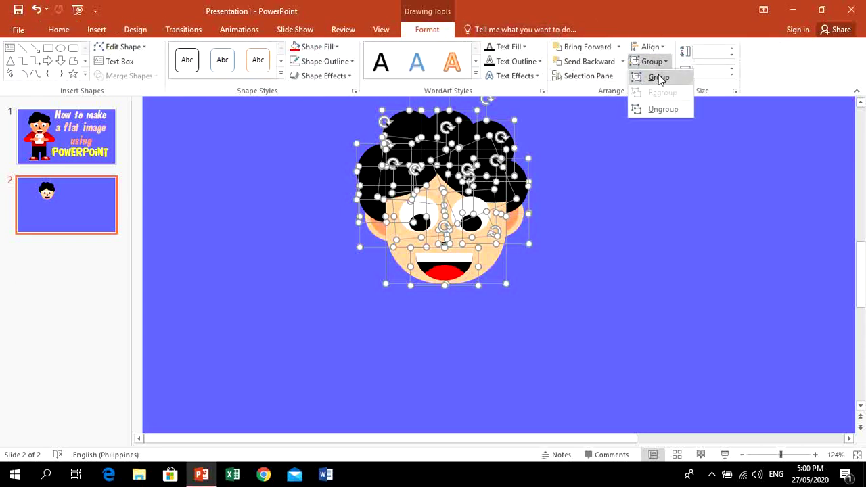
pyautogui.click(657, 77)
# Step: Move the grouped head to the upper-left area of the slide, leaving empty space below it
pyautogui.moveTo(464, 253); pyautogui.dragTo(343, 277)
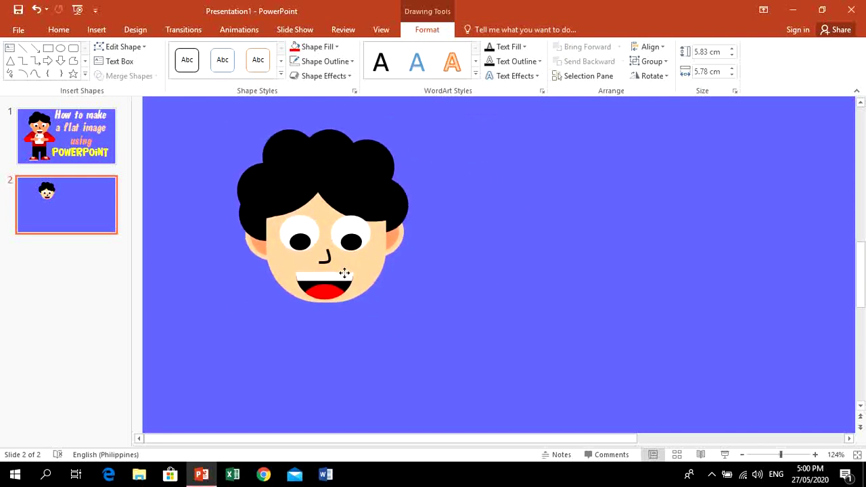
pyautogui.click(501, 247)
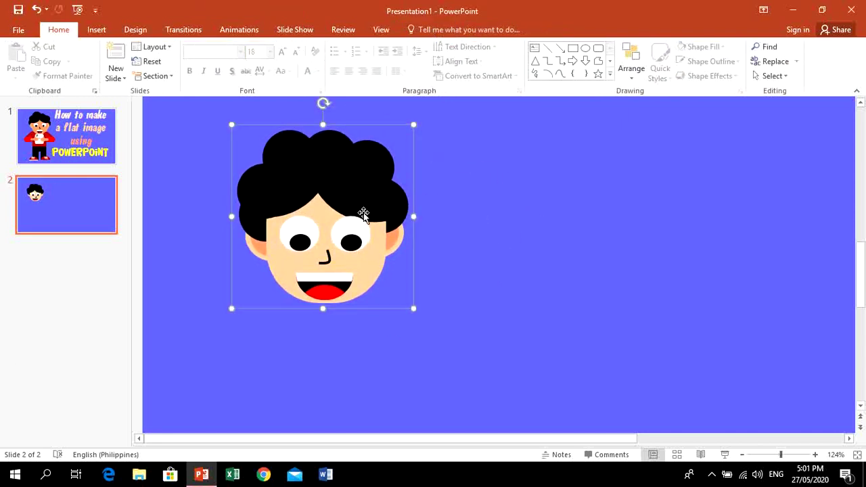
pyautogui.moveTo(361, 212); pyautogui.dragTo(389, 162)
# Step: Draw a horizontal rounded rectangle about 4.82 cm wide and 1.37 cm high on the empty area right of the head
pyautogui.click(99, 30)
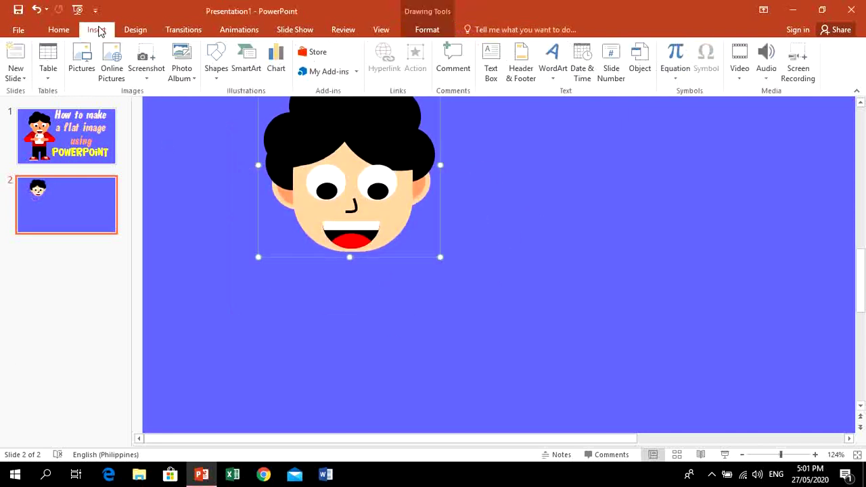
pyautogui.click(216, 71)
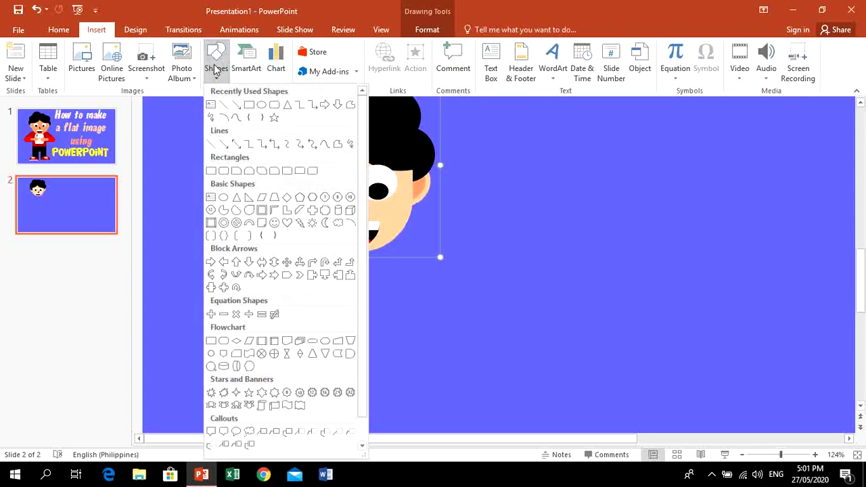
pyautogui.click(270, 109)
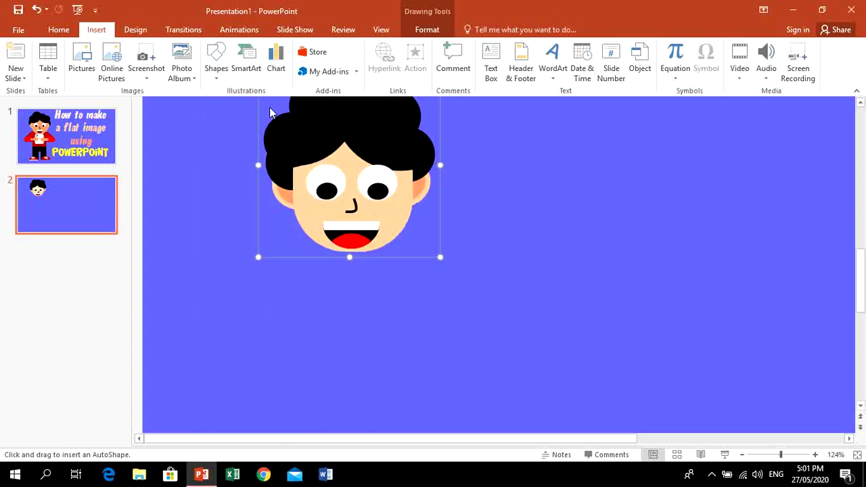
pyautogui.moveTo(561, 214); pyautogui.dragTo(705, 254)
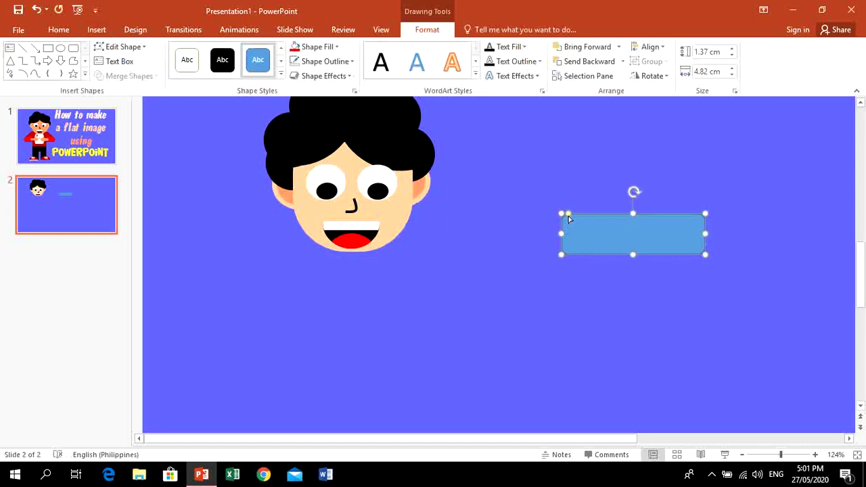